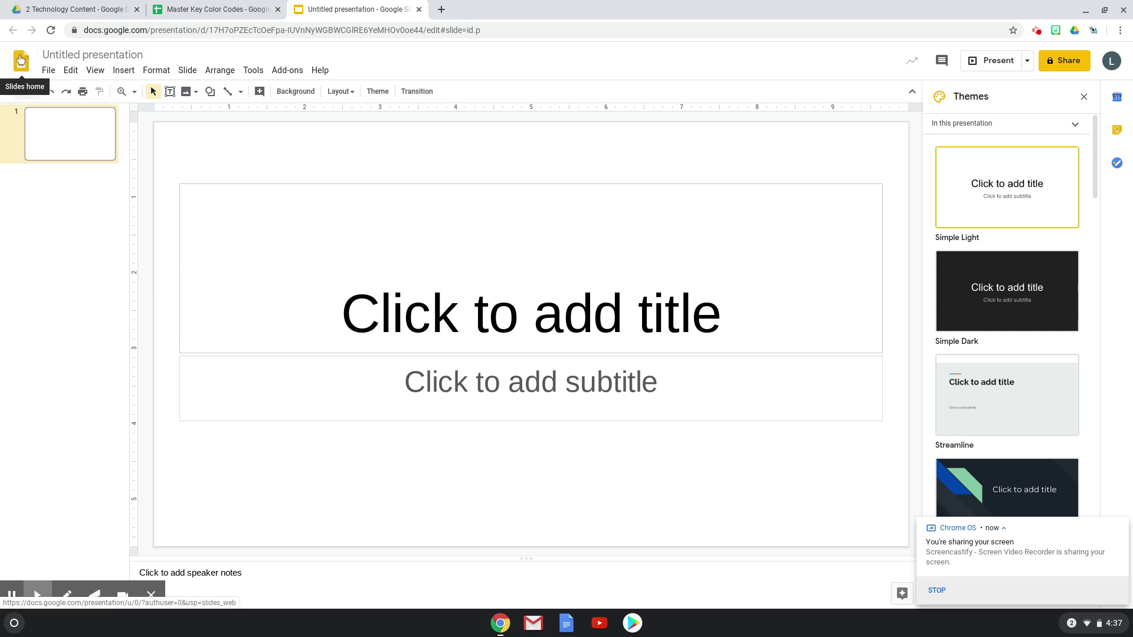
Step: Rename the untitled presentation to 'Bitmoji Scene' and delete both placeholders on the first slide
click(134, 55)
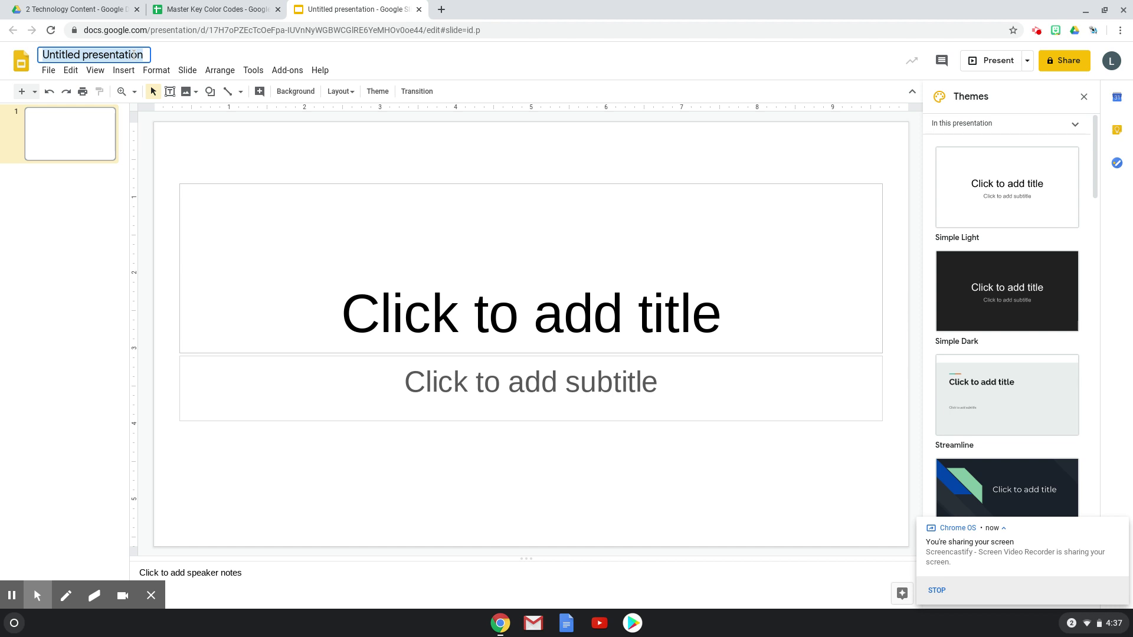
text(Bitmo)
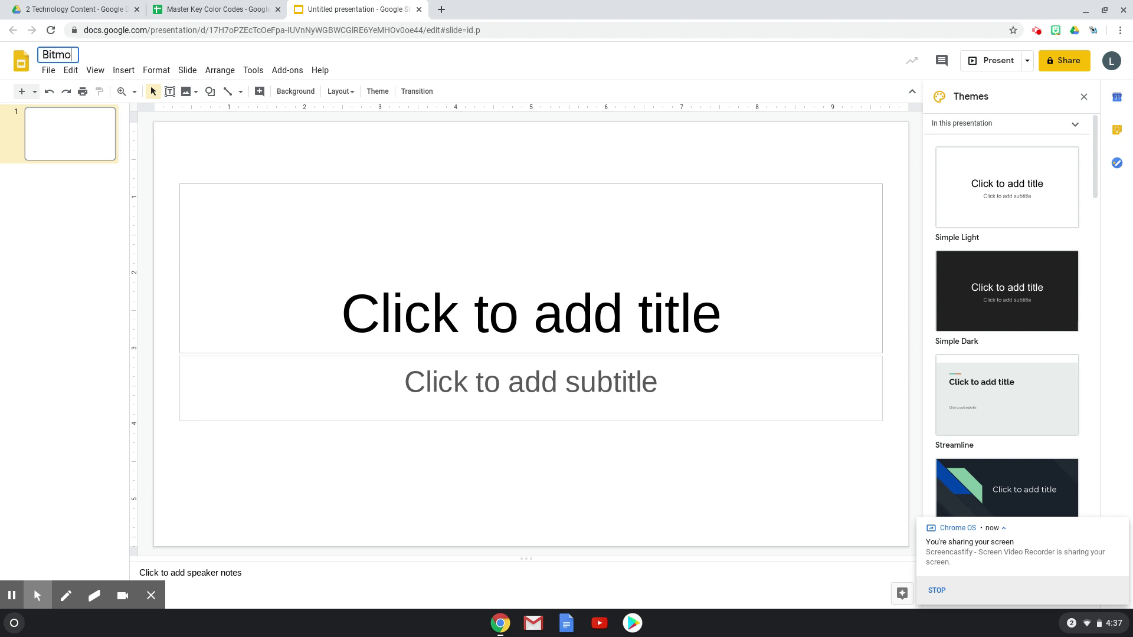
text(ji Scene)
key(Return)
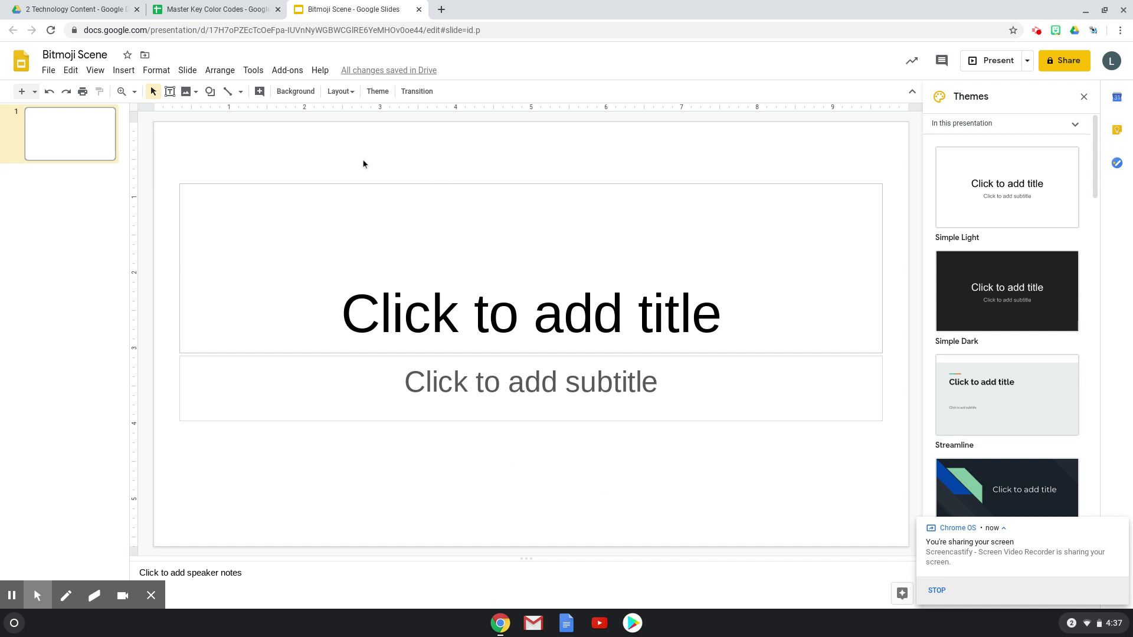
drag(363, 159, 510, 485)
key(Delete)
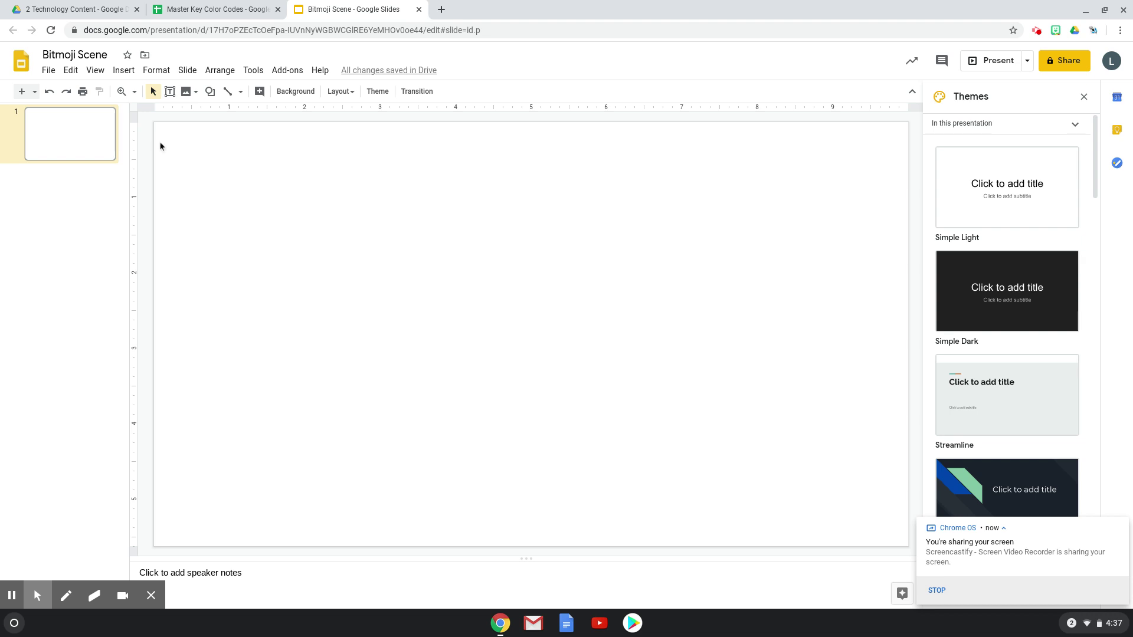
Step: Change the page setup to a custom 10 × 7.5 inch size with height 7.5
click(42, 71)
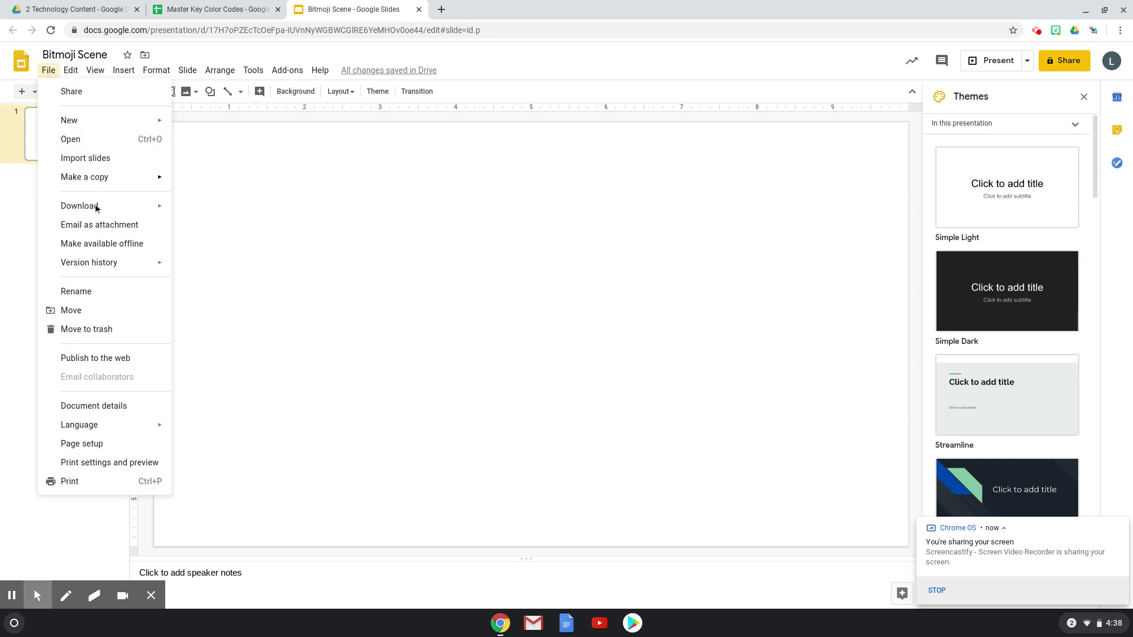
click(106, 451)
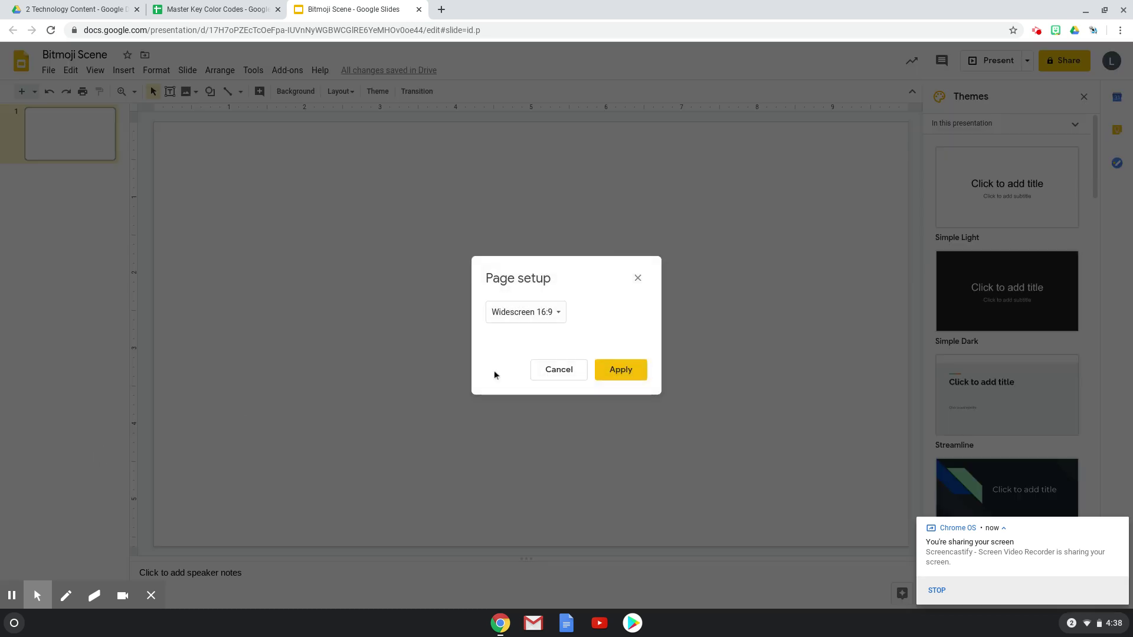
click(562, 318)
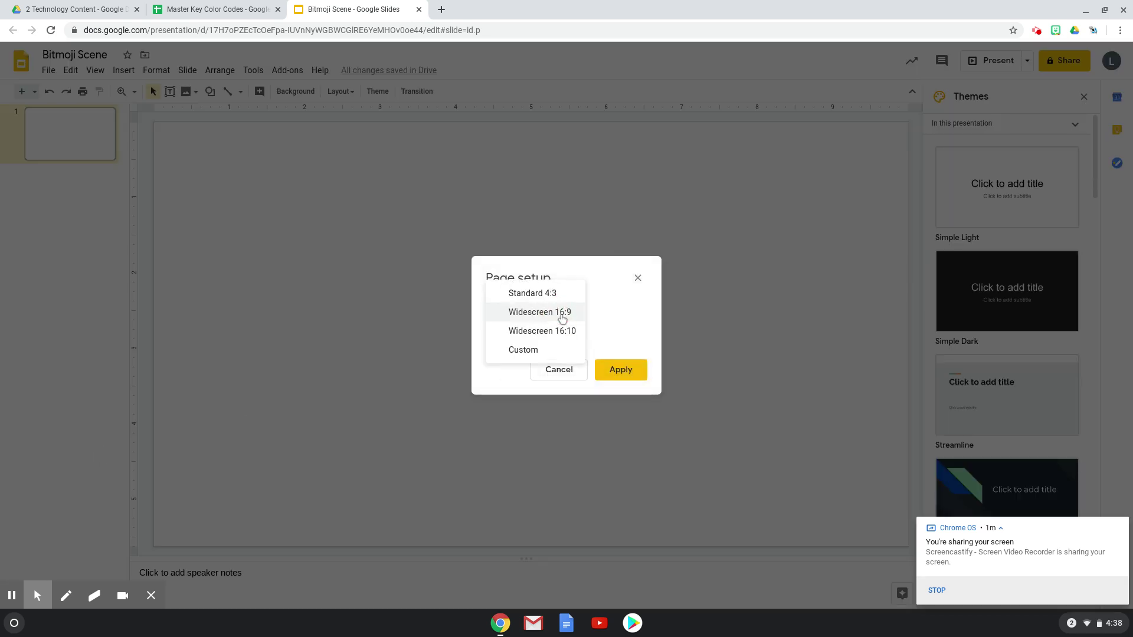
click(536, 350)
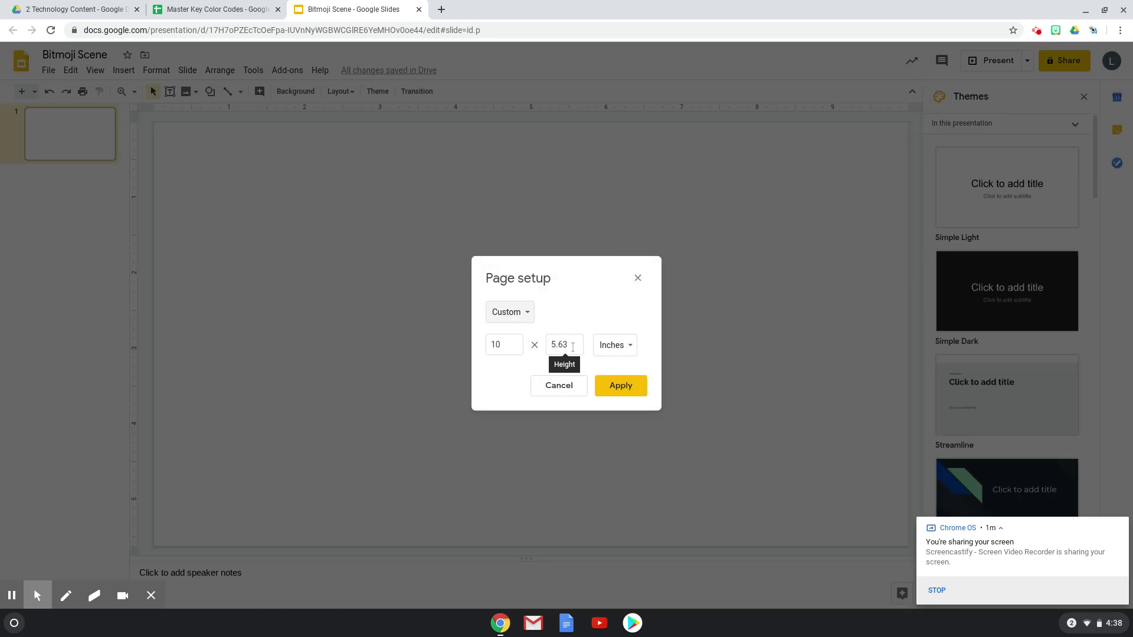
click(548, 346)
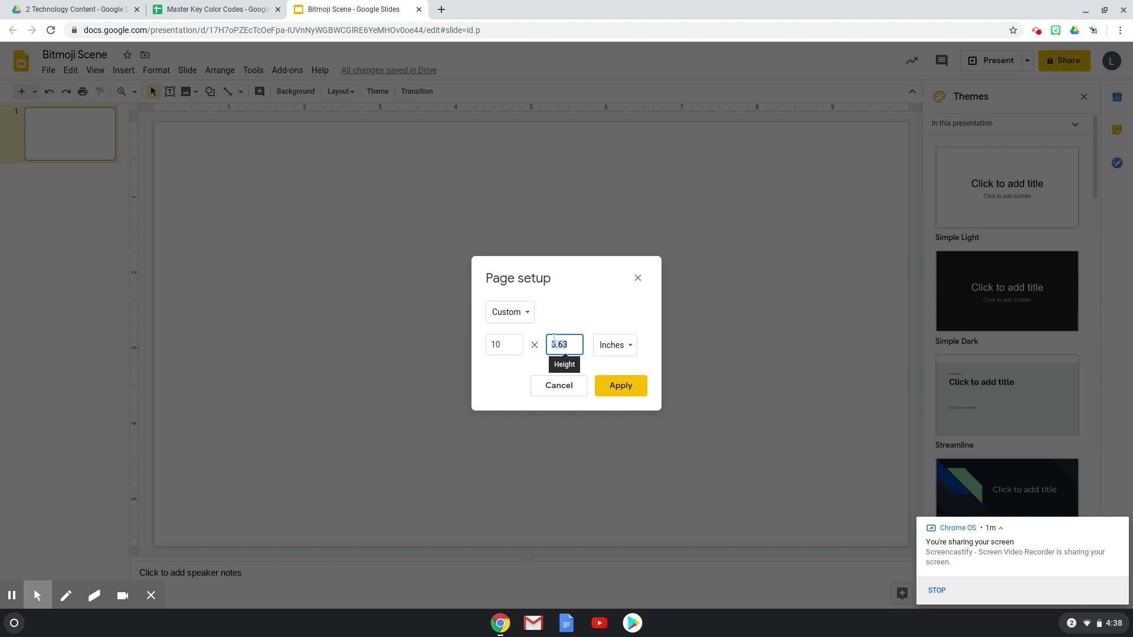
text(7.5)
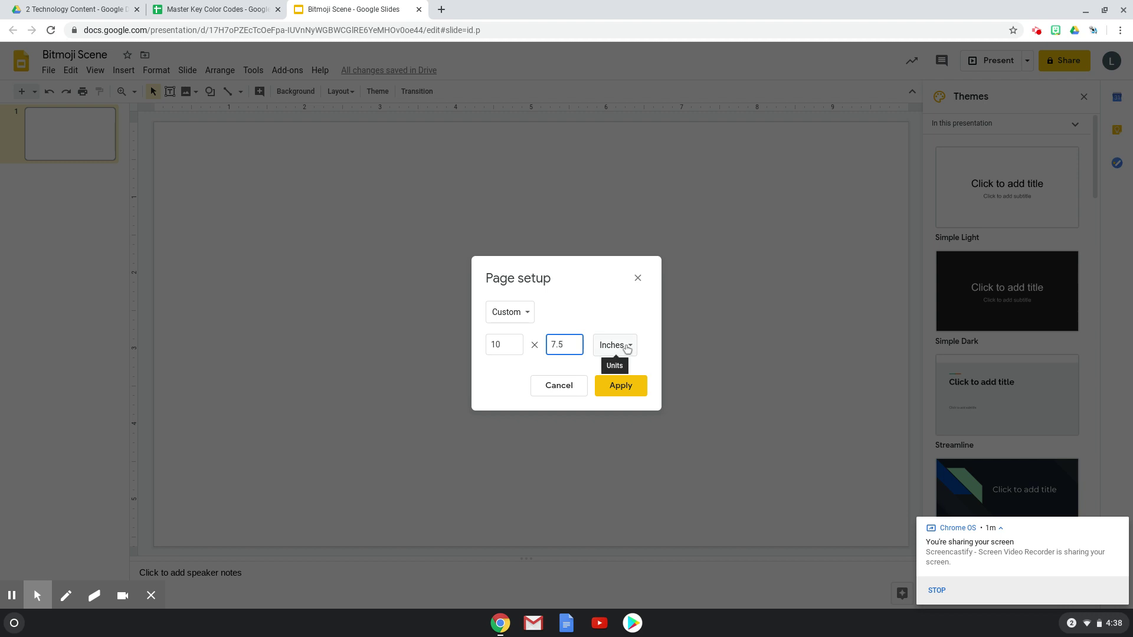
click(627, 392)
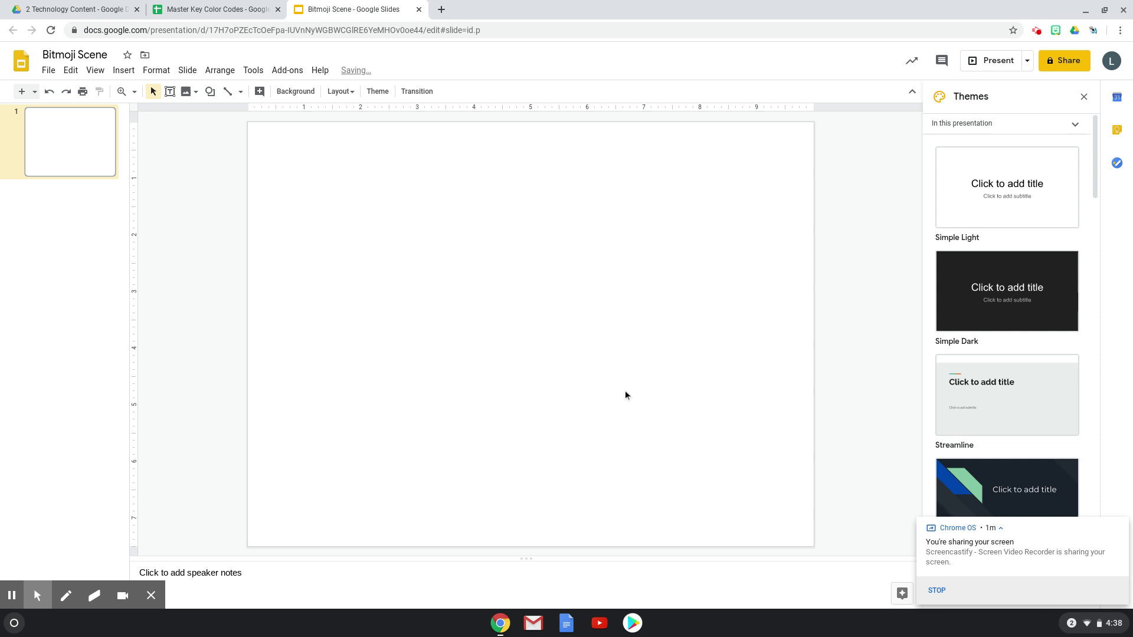
Step: Search Google Images for 'wall floor background' and set the red brick wall image as background
click(295, 91)
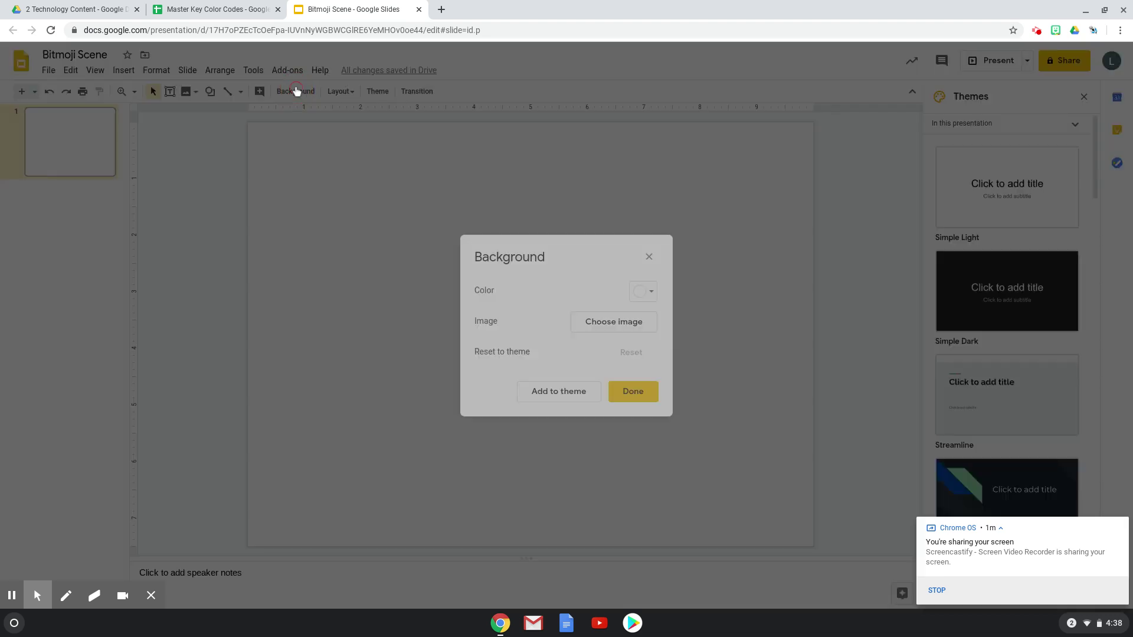
click(602, 328)
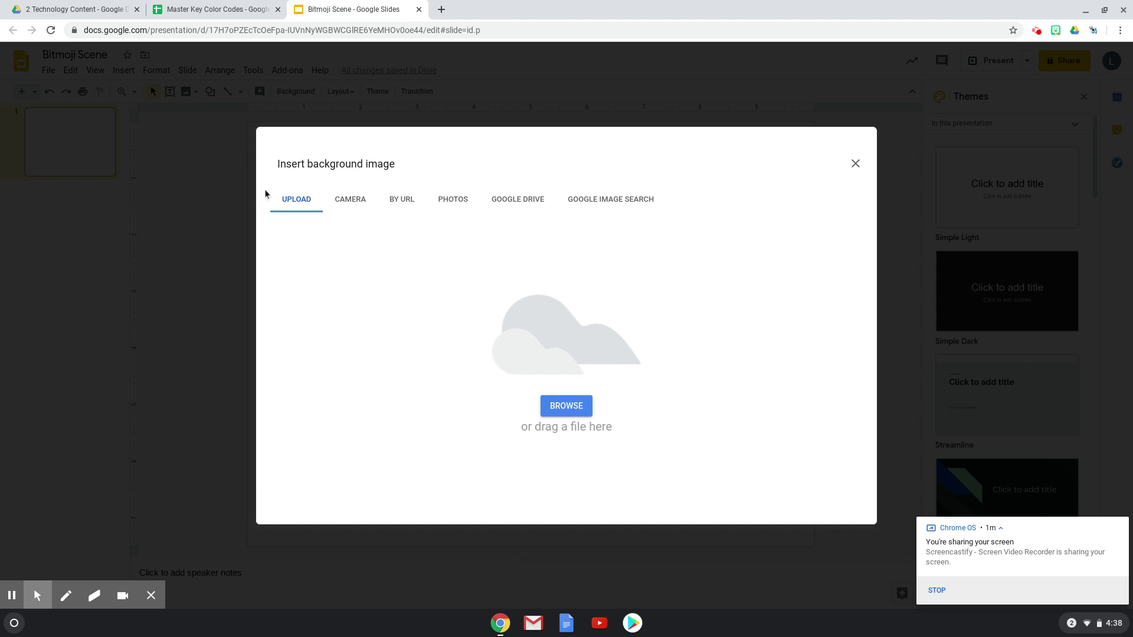
click(603, 202)
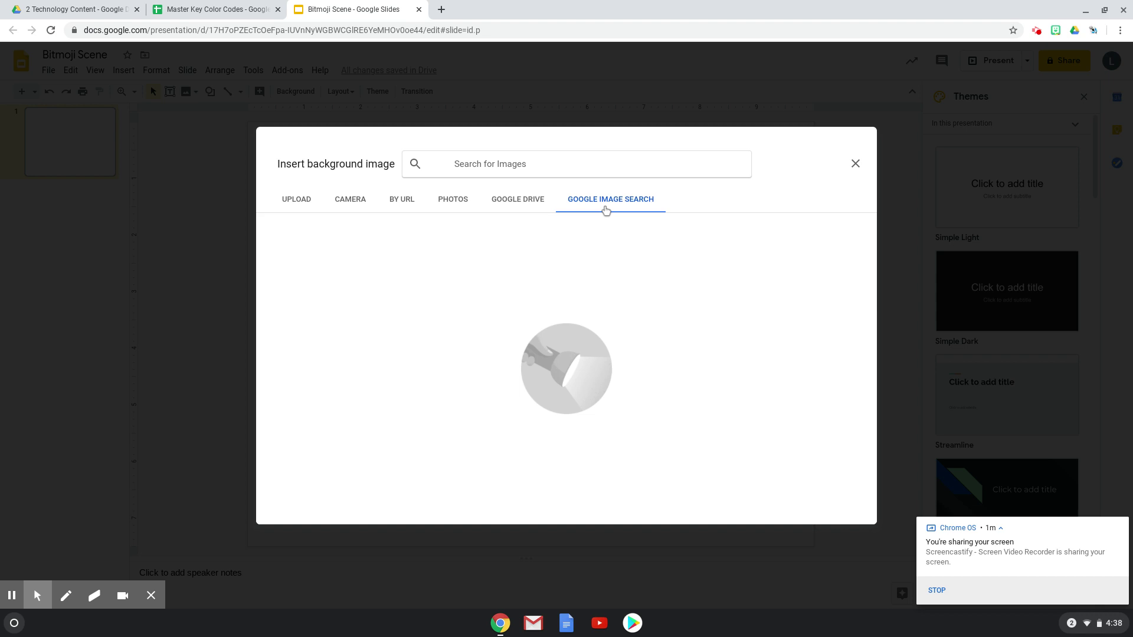
text(wall )
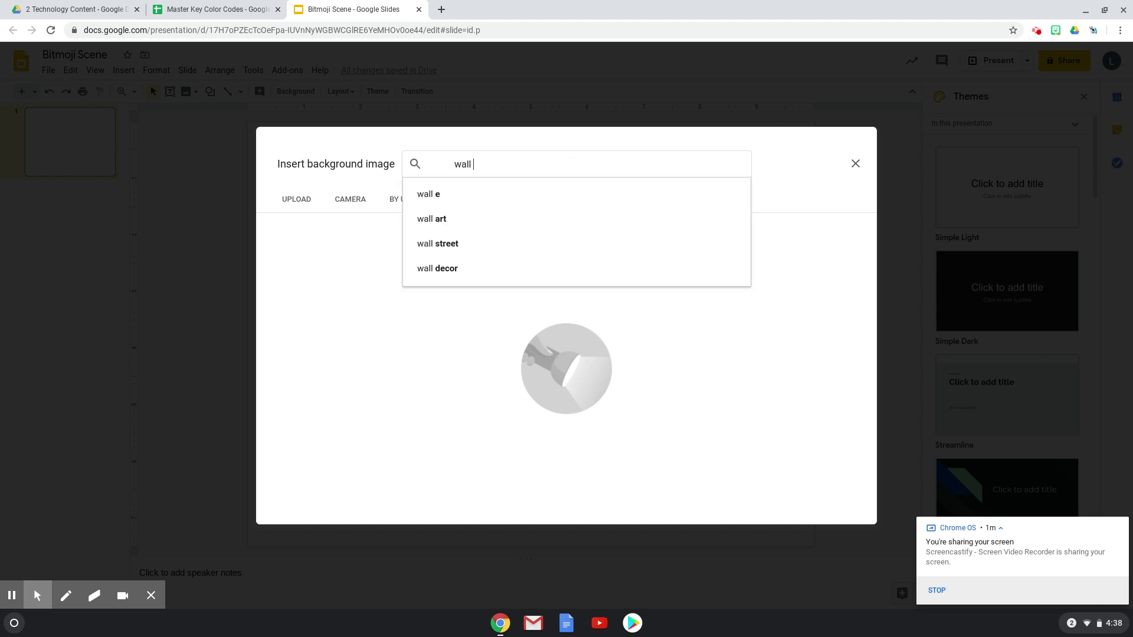
text(floor ba)
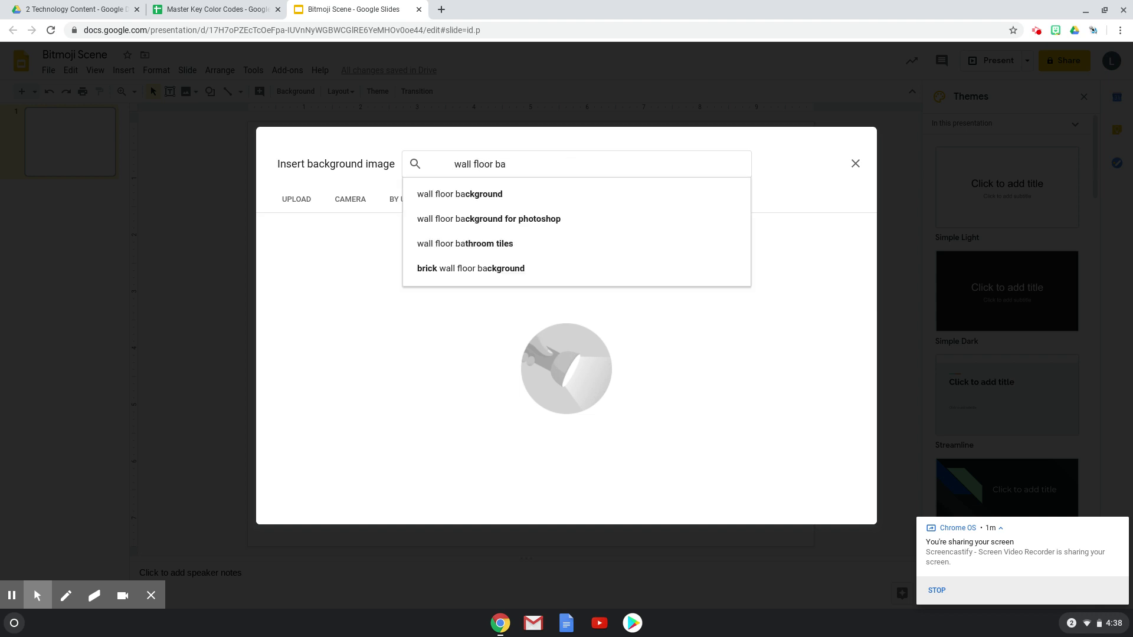
click(515, 200)
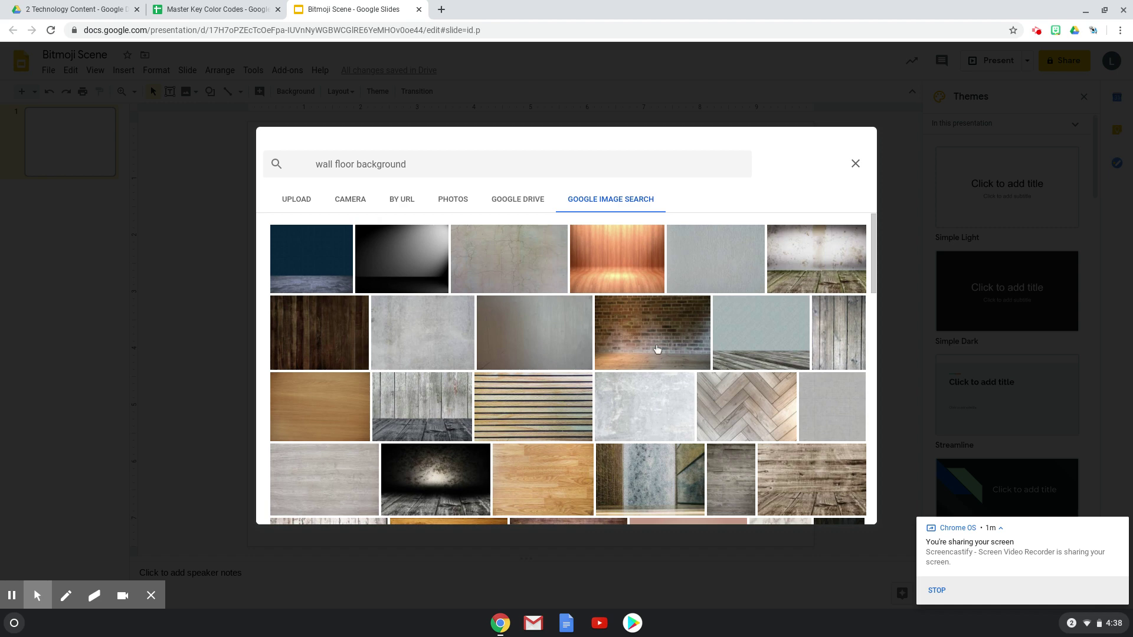
scroll(658, 354, down, 5)
scroll(657, 350, down, 2)
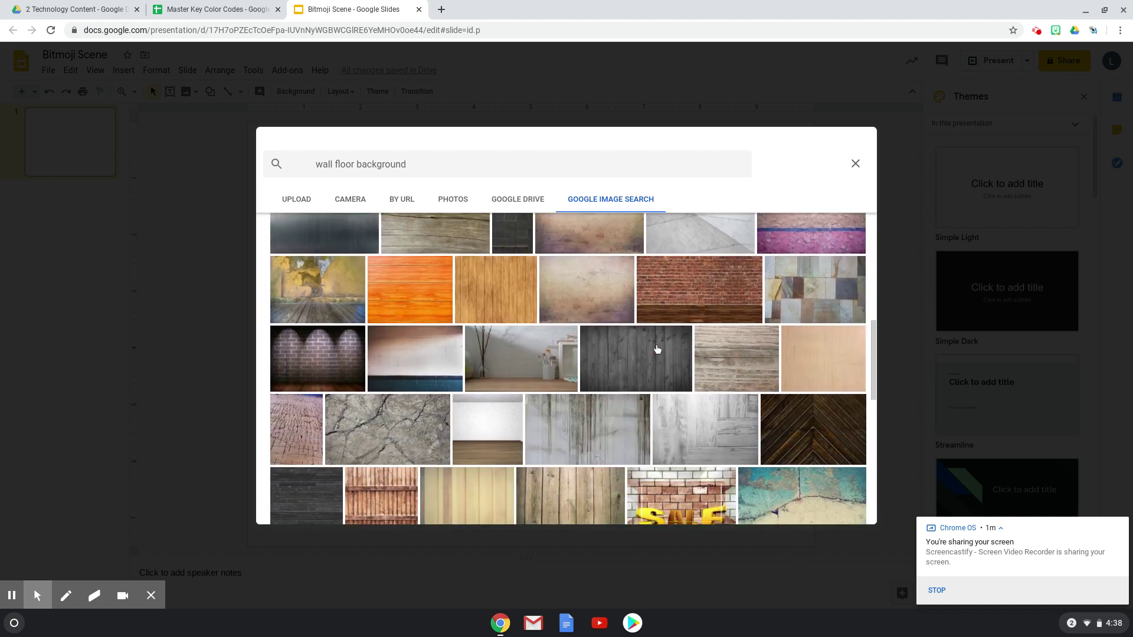
scroll(658, 349, up, 1)
click(697, 306)
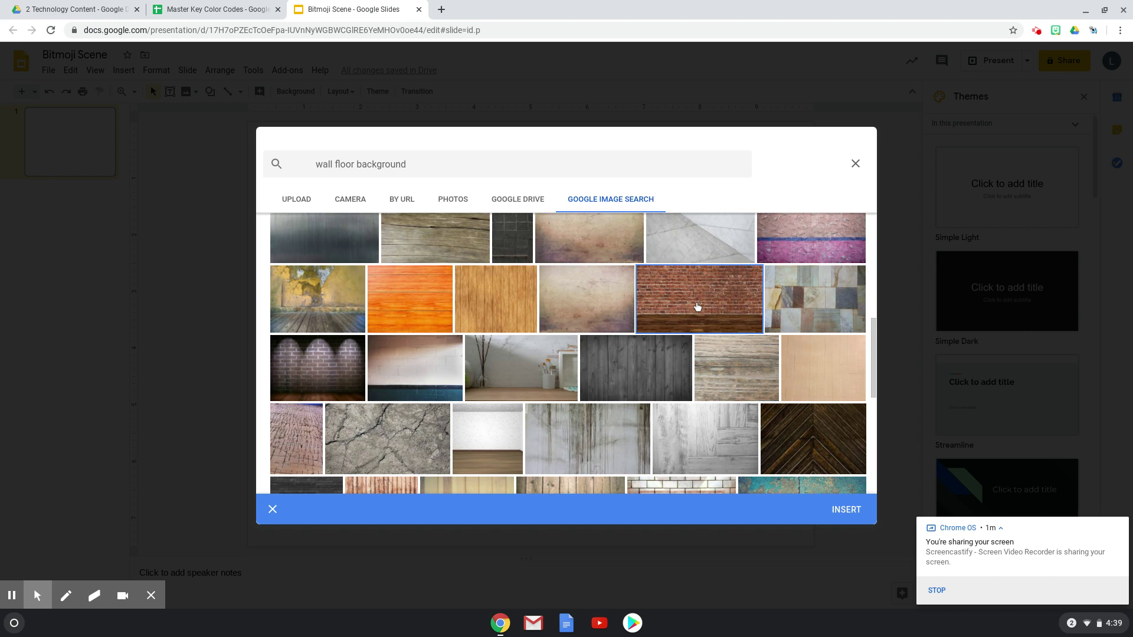
click(843, 514)
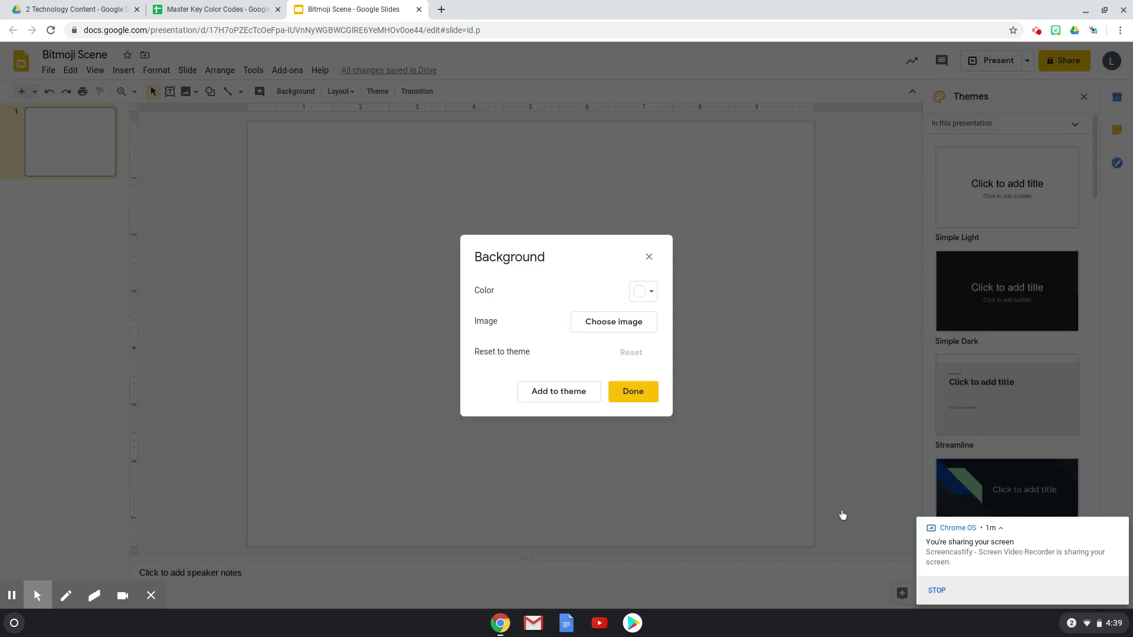
click(641, 396)
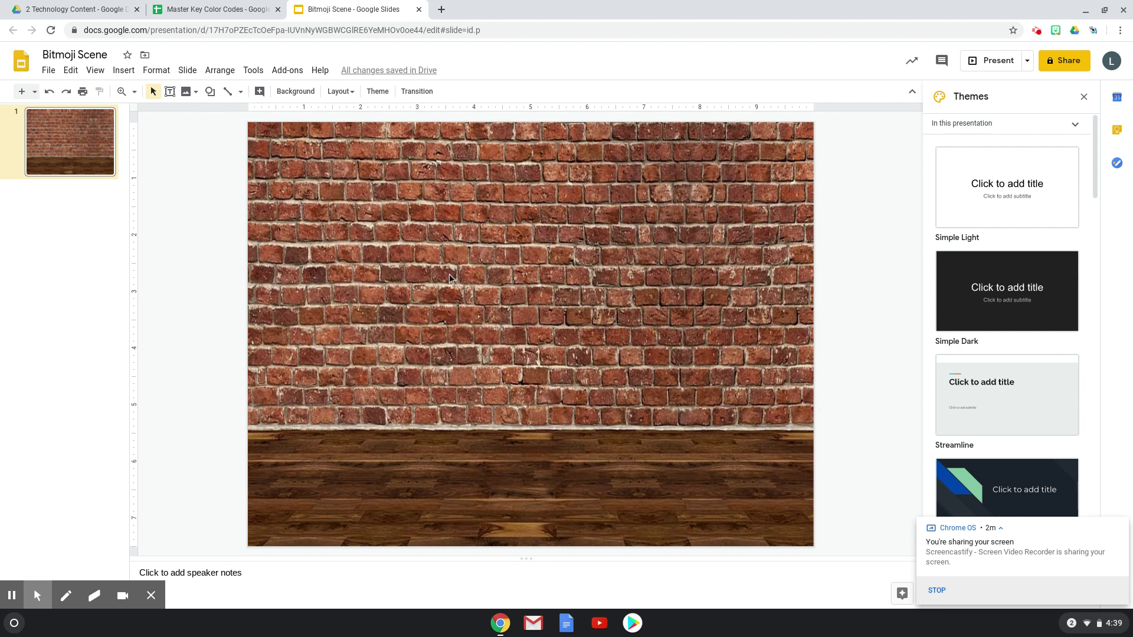
drag(449, 274, 704, 214)
Step: Search the web for 'couch clipart' and drag the purple couch result onto the slide
click(123, 70)
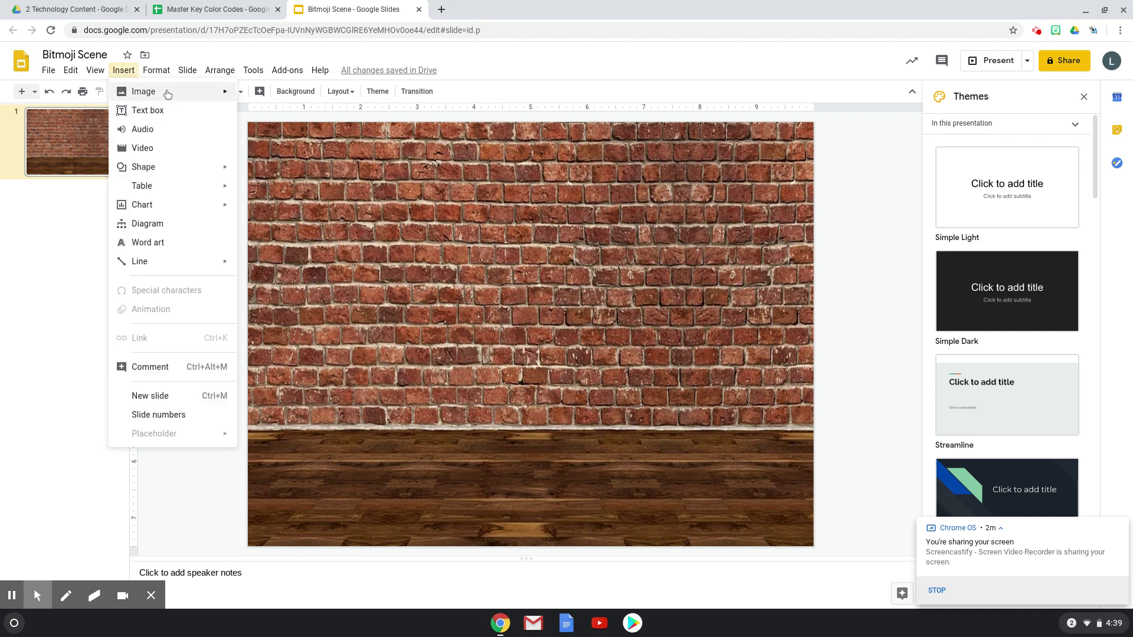
mouse_move(143, 92)
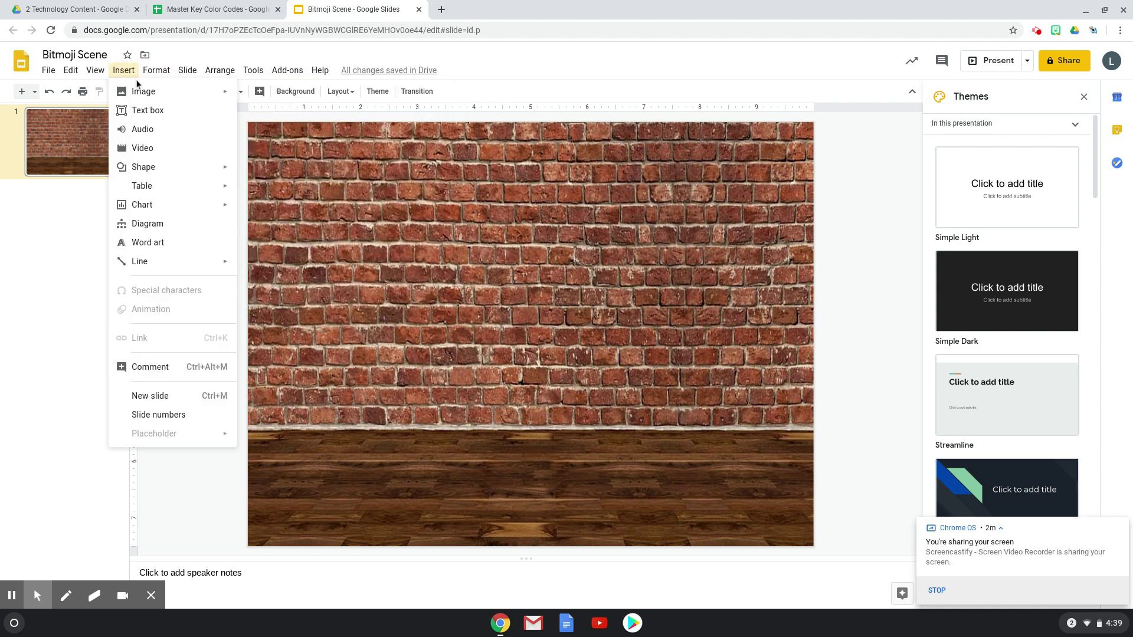
click(280, 118)
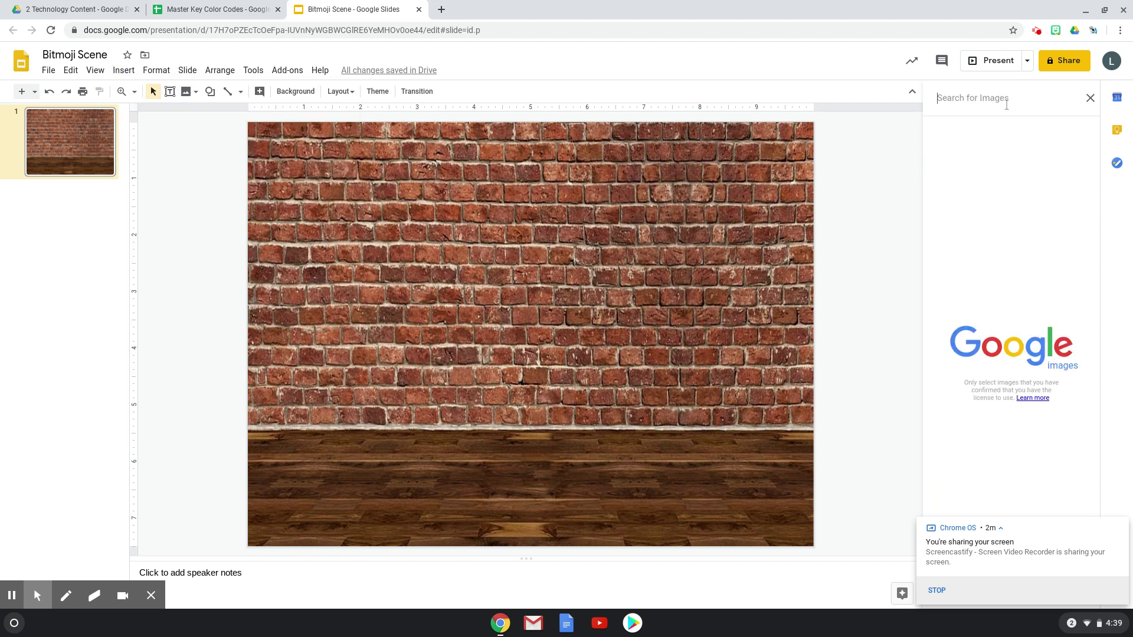
text(couch clipart)
key(Return)
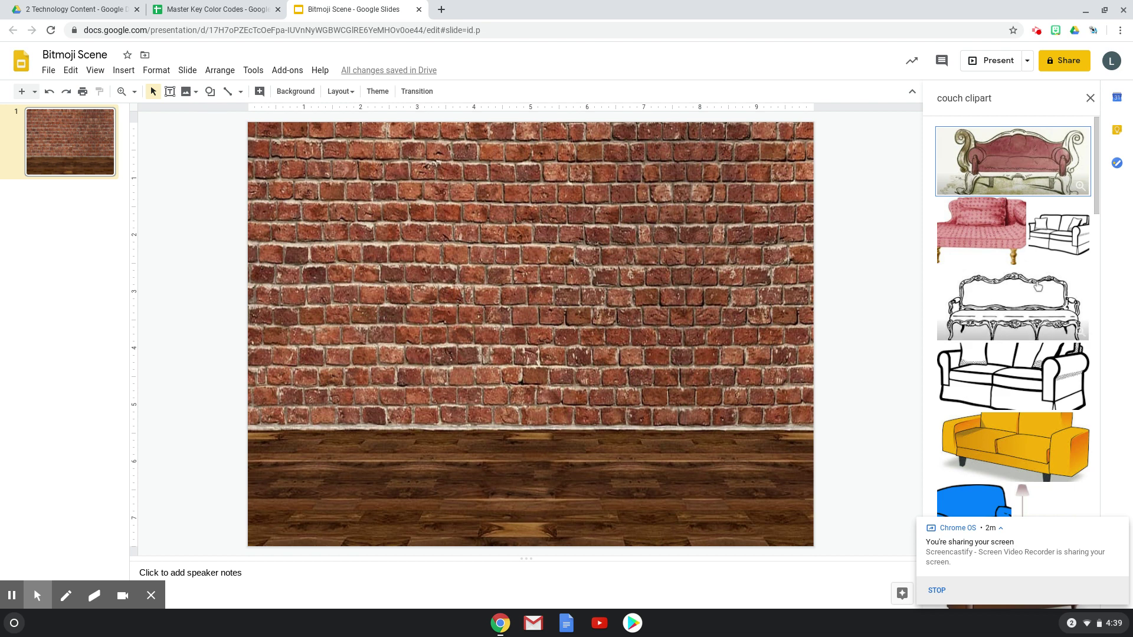
scroll(1037, 285, down, 3)
scroll(1037, 285, down, 3)
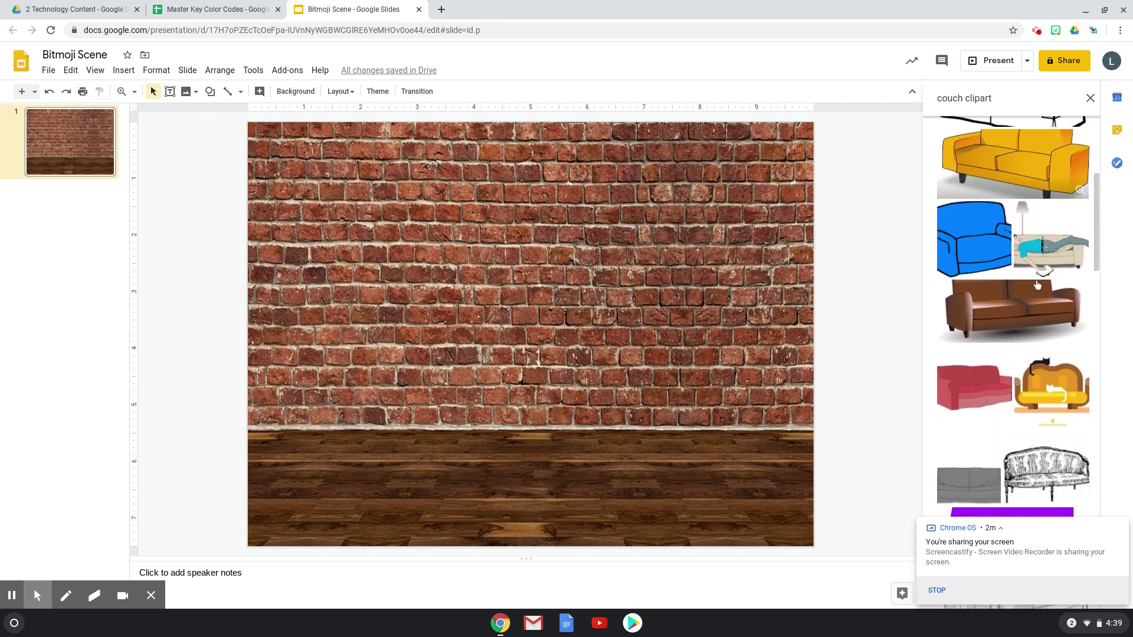
scroll(1037, 285, down, 3)
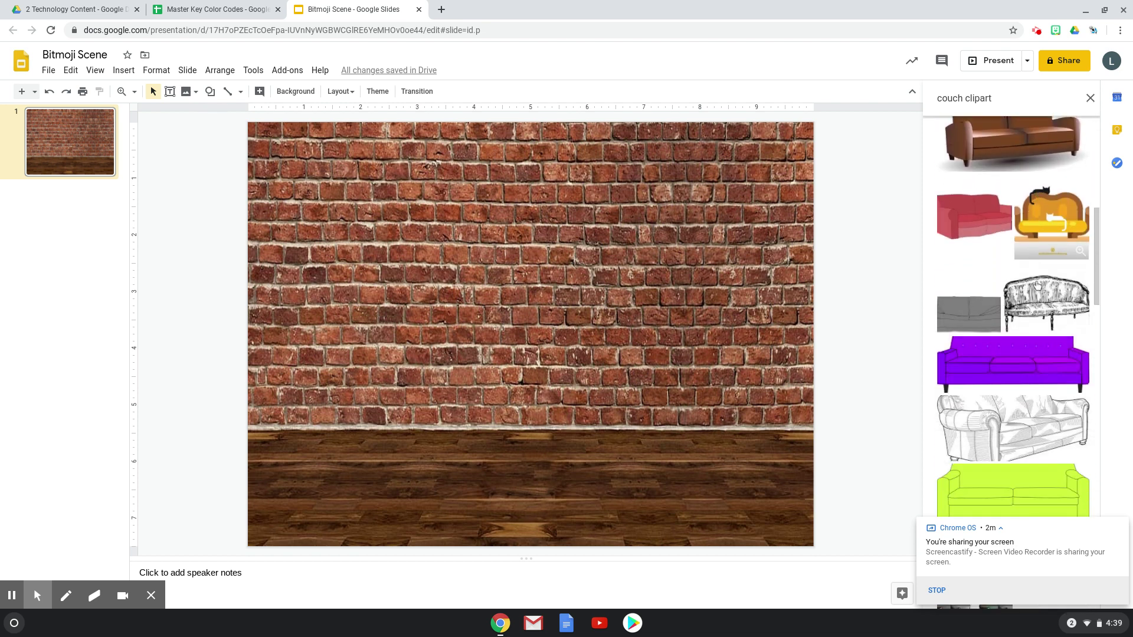
drag(1037, 272, 874, 293)
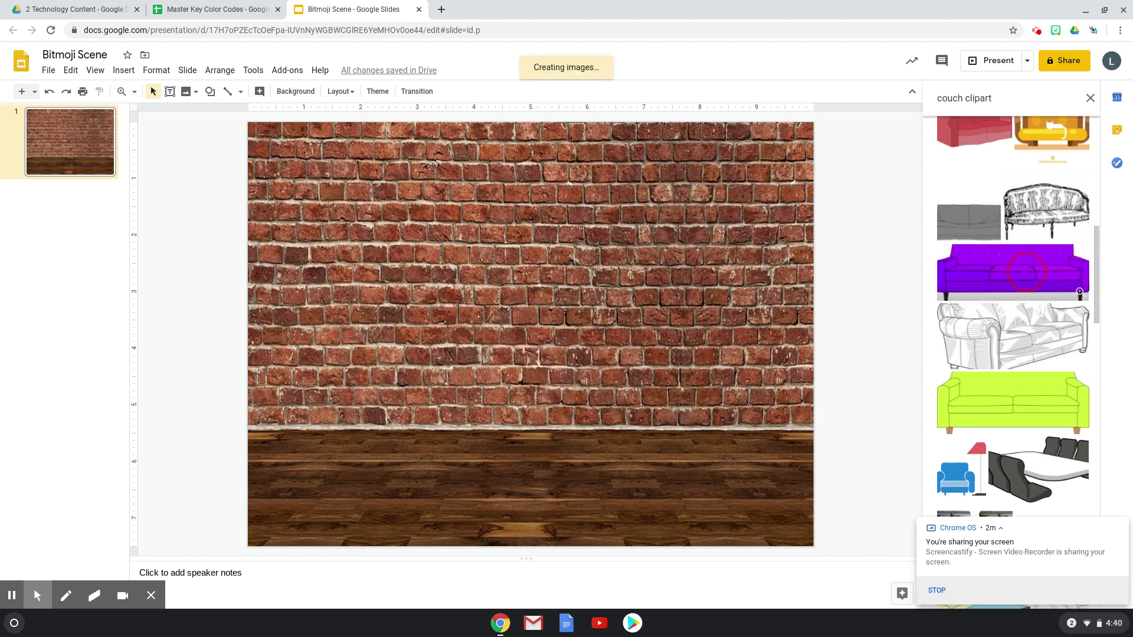
Step: Resize the purple couch smaller and centre it horizontally on the wooden floor
click(511, 275)
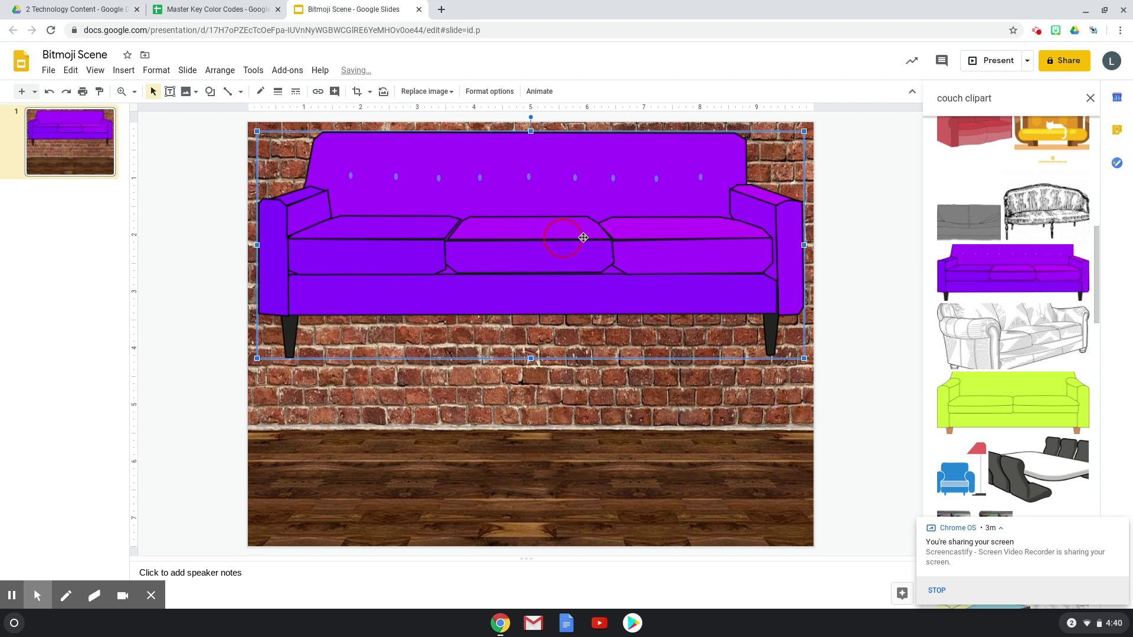
click(599, 317)
drag(599, 318, 591, 389)
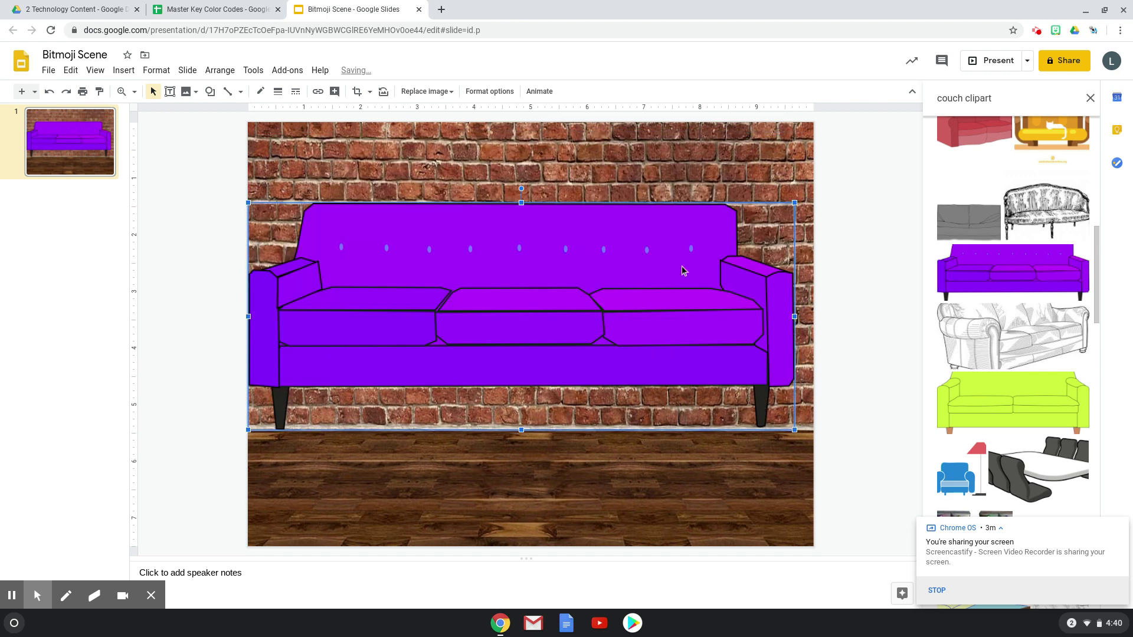
drag(794, 203, 652, 282)
drag(543, 373, 617, 438)
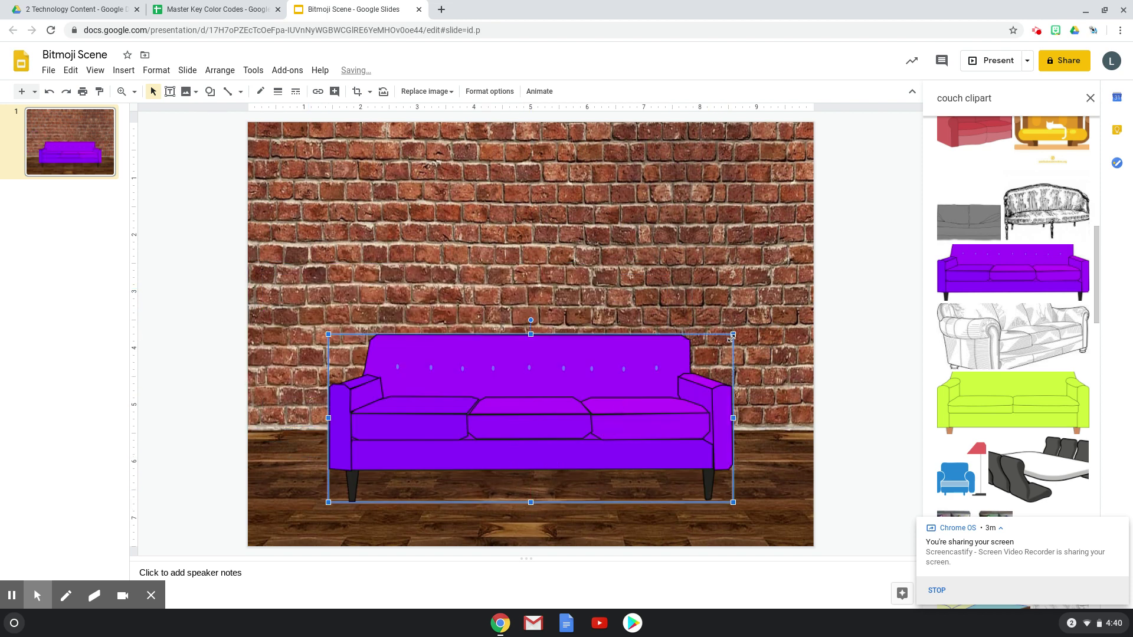
drag(733, 334, 719, 340)
drag(509, 414, 592, 405)
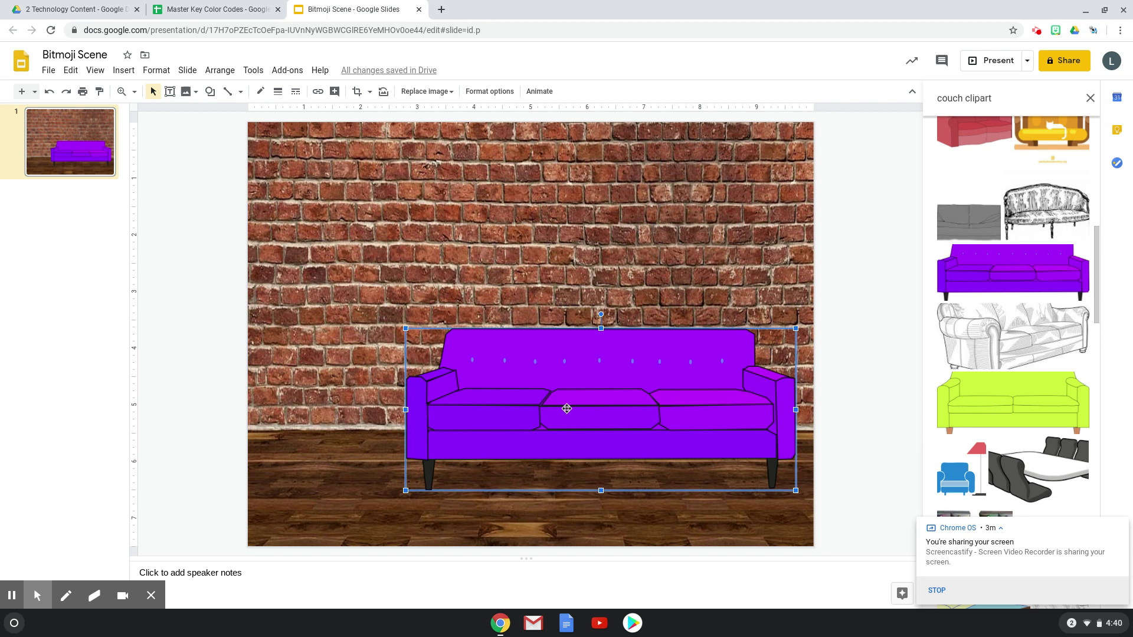
drag(566, 405, 495, 405)
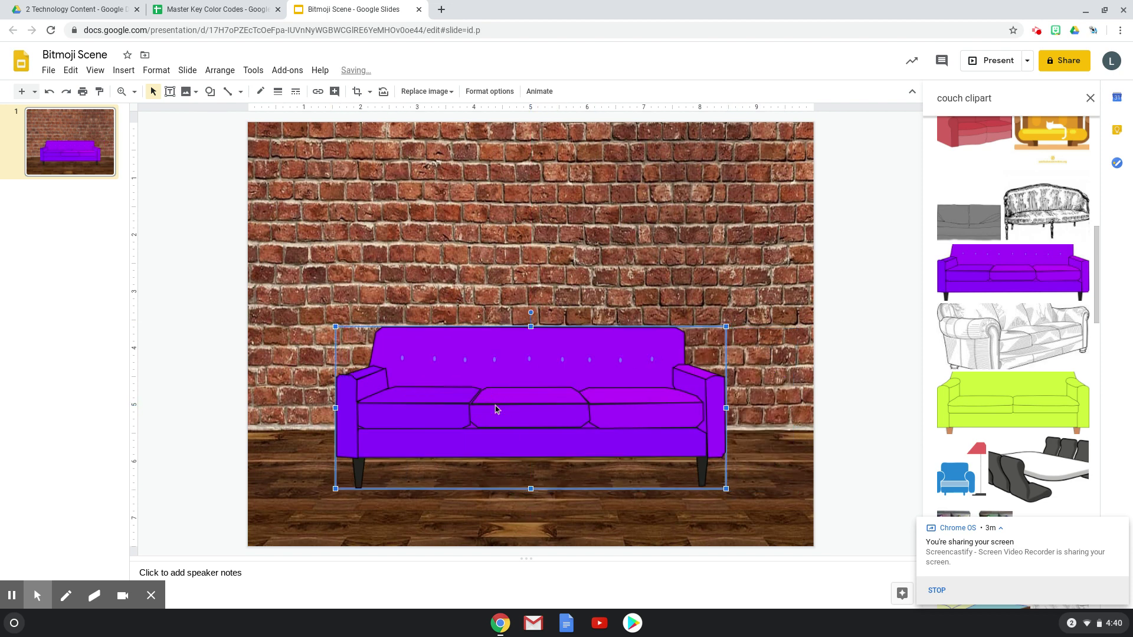
click(893, 301)
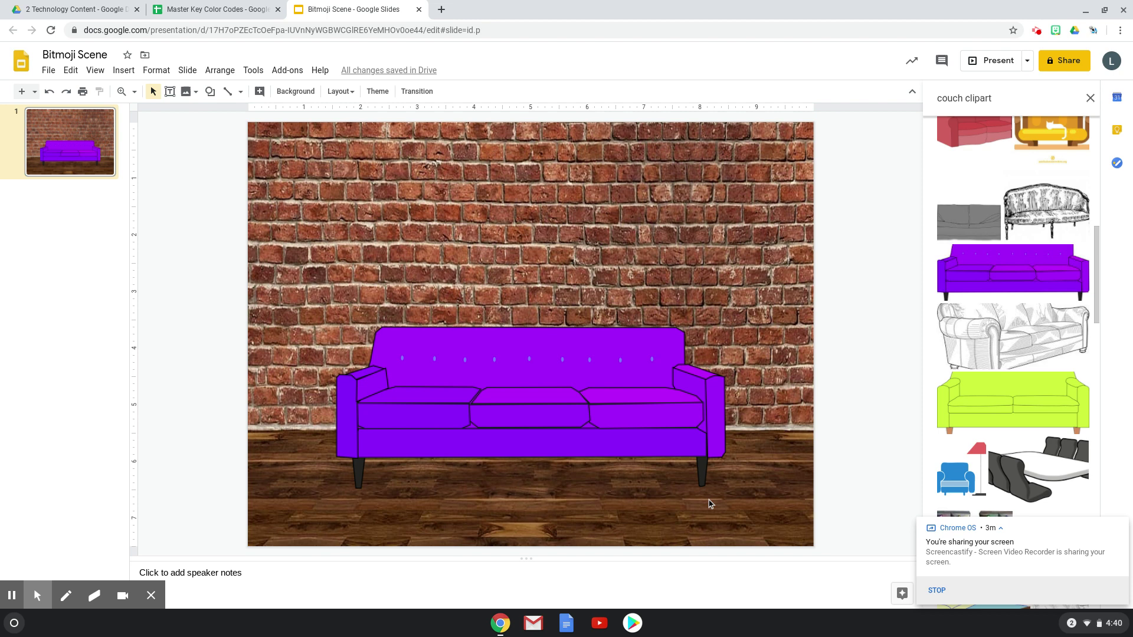
Step: Drag a sitting Bitmoji from the Bitmoji extension onto the slide and seat it on the couch
click(1055, 31)
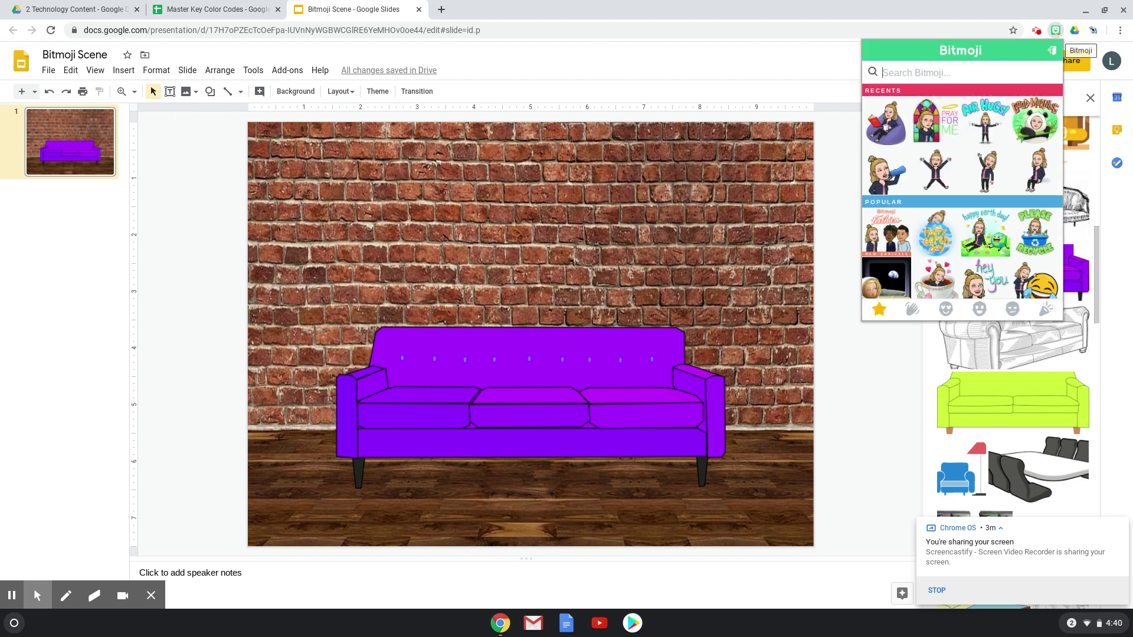
drag(1032, 171, 476, 302)
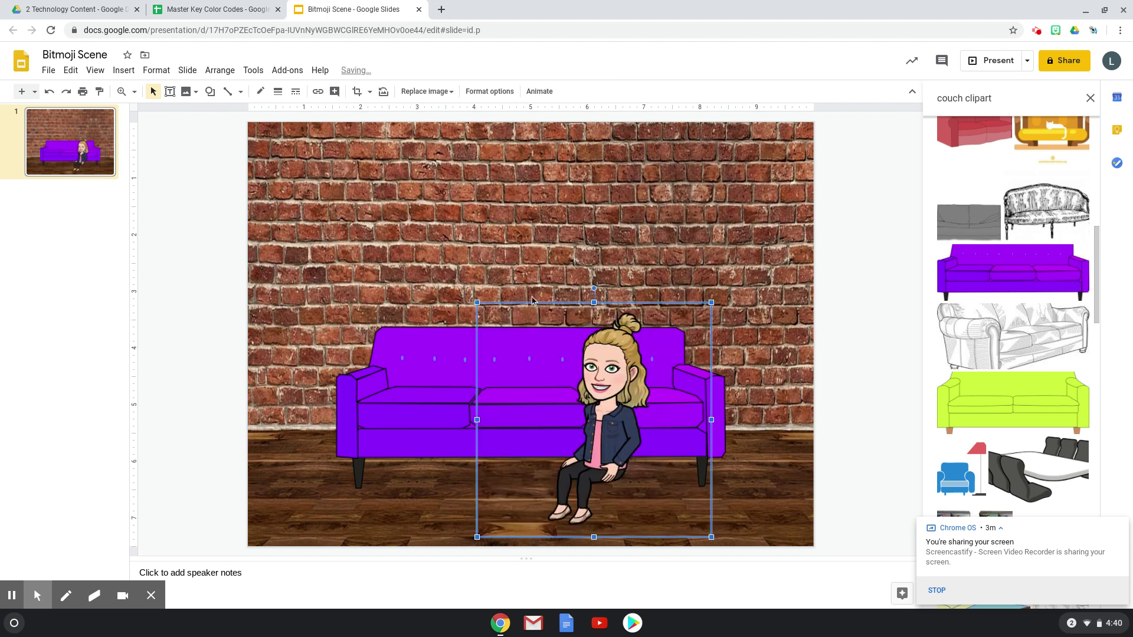
drag(621, 429, 628, 357)
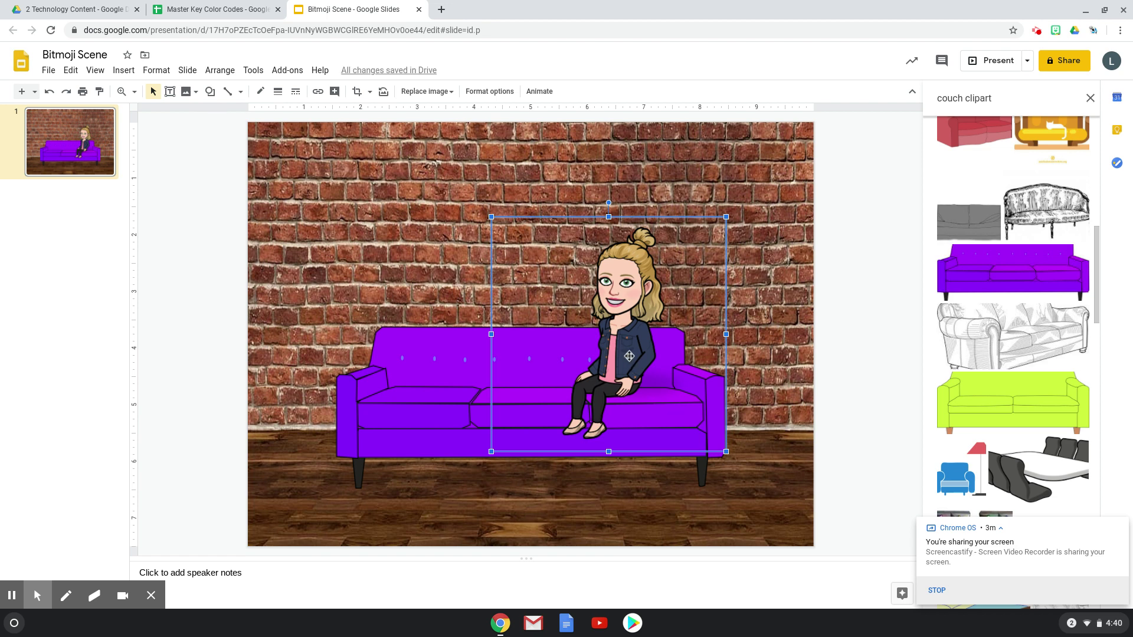
Step: Flip the Bitmoji horizontally in Format options and move it to the couch's left end
right_click(621, 326)
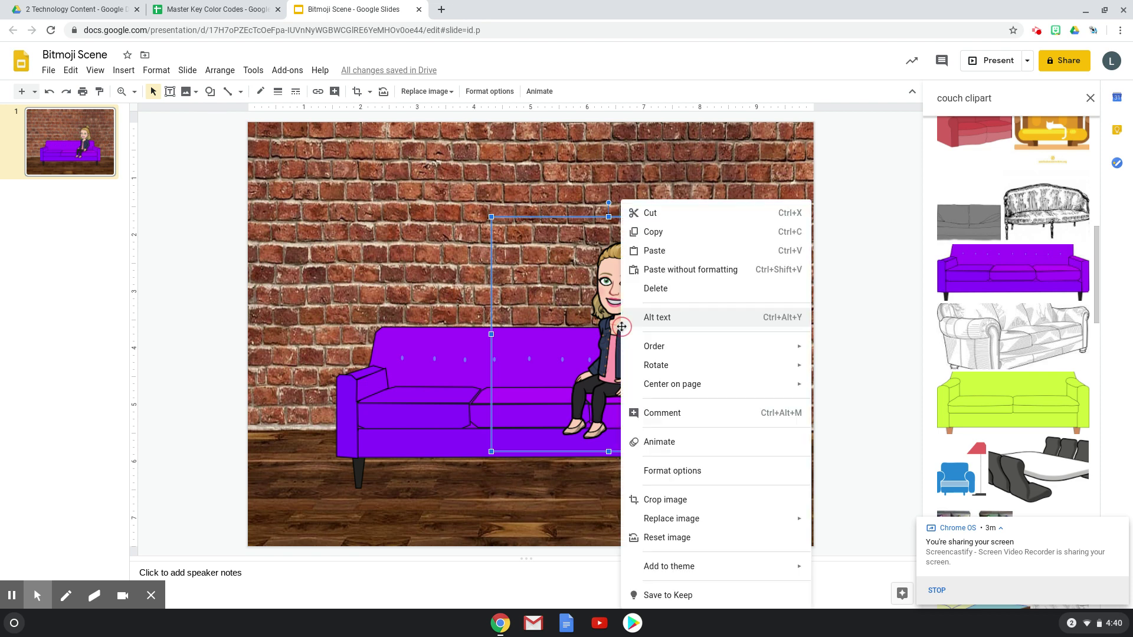
click(670, 475)
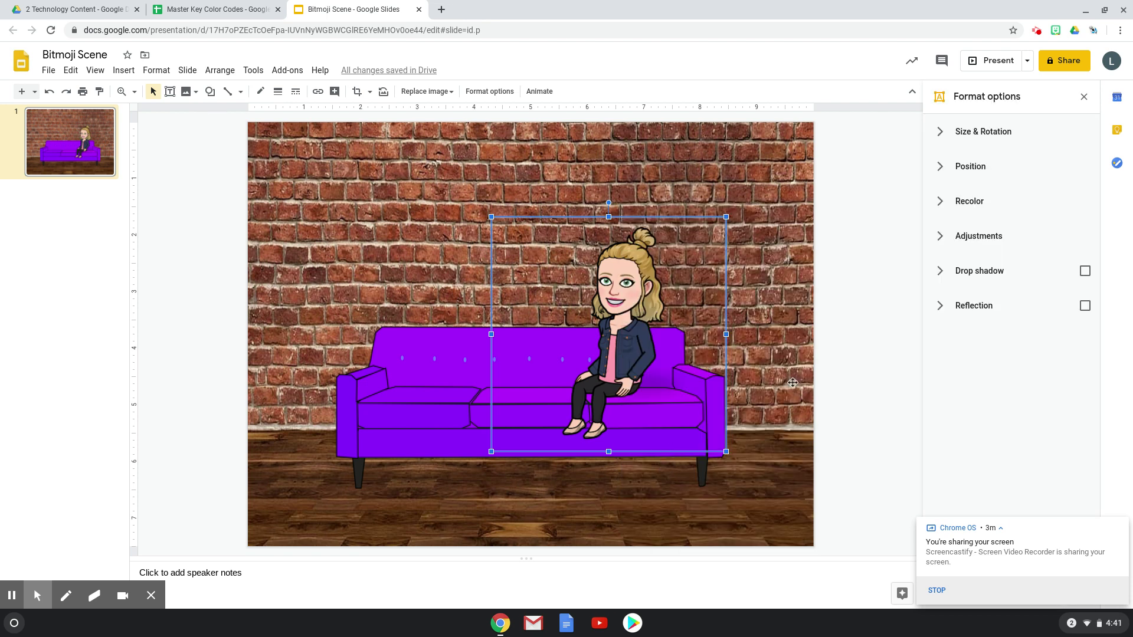
click(985, 233)
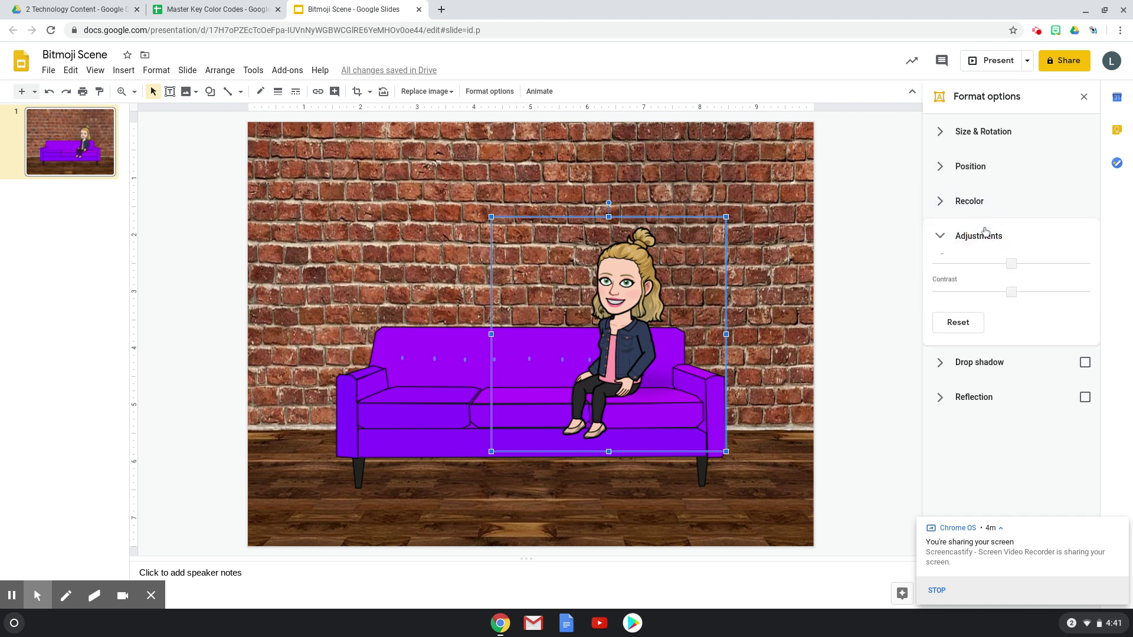
click(968, 200)
click(959, 170)
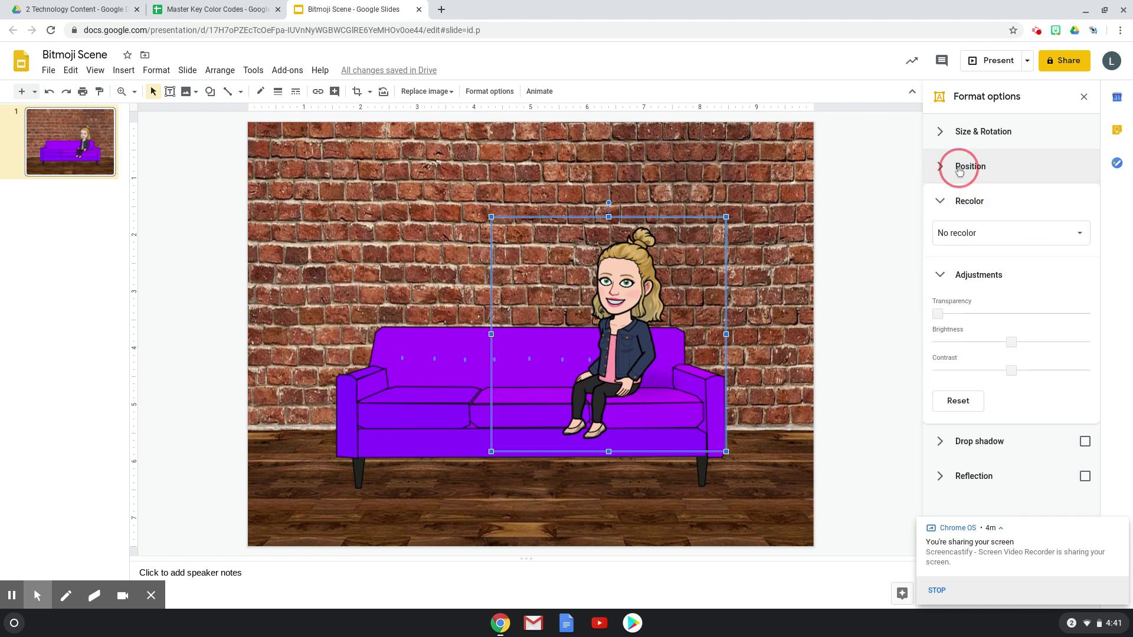
click(984, 132)
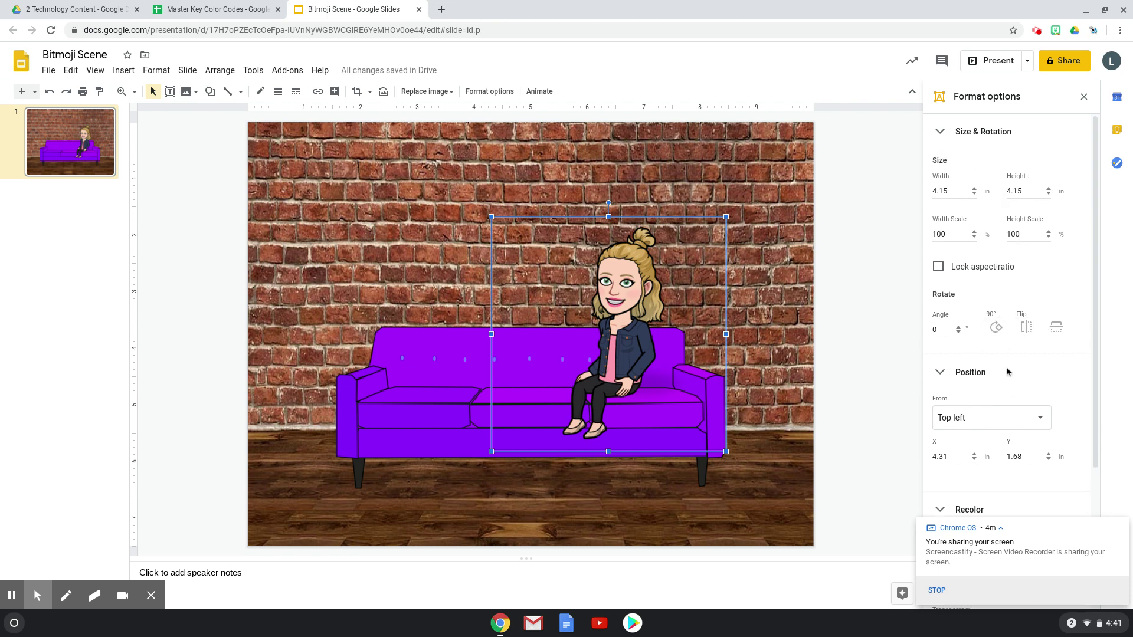
click(1026, 327)
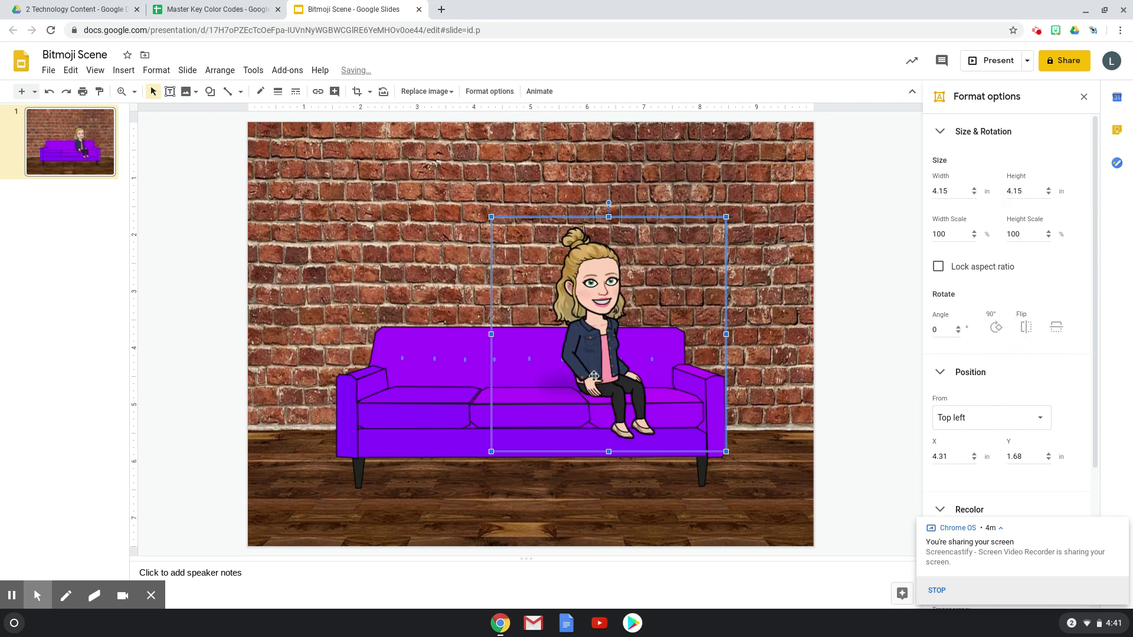
drag(607, 352, 435, 357)
click(617, 488)
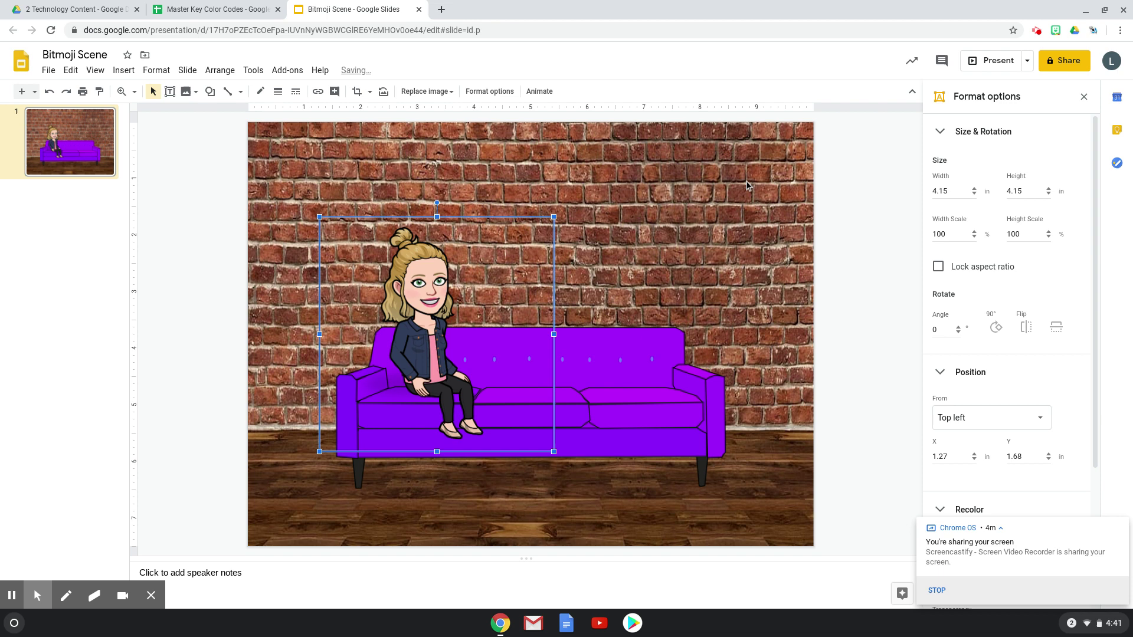
Step: Search the web for 'floor lamp clipart' and place the yellow floor lamp on the slide
click(125, 71)
mouse_move(147, 91)
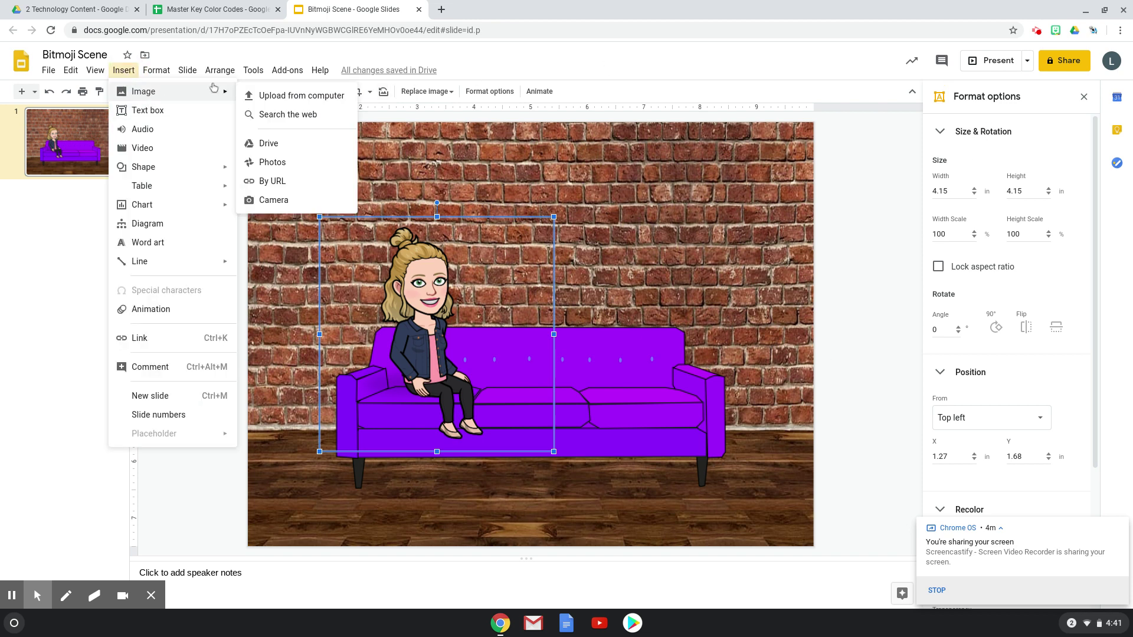
click(276, 114)
click(1028, 104)
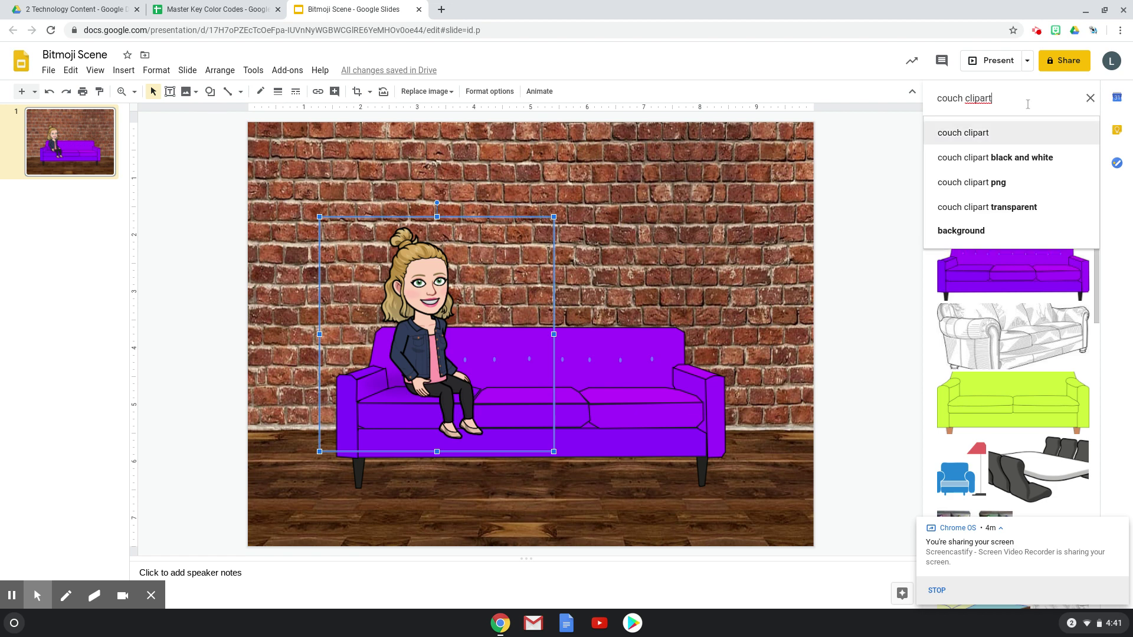
double_click(963, 101)
key(BackSpace)
key(BackSpace)
key(BackSpace)
key(BackSpace)
key(BackSpace)
key(BackSpace)
key(BackSpace)
text(f)
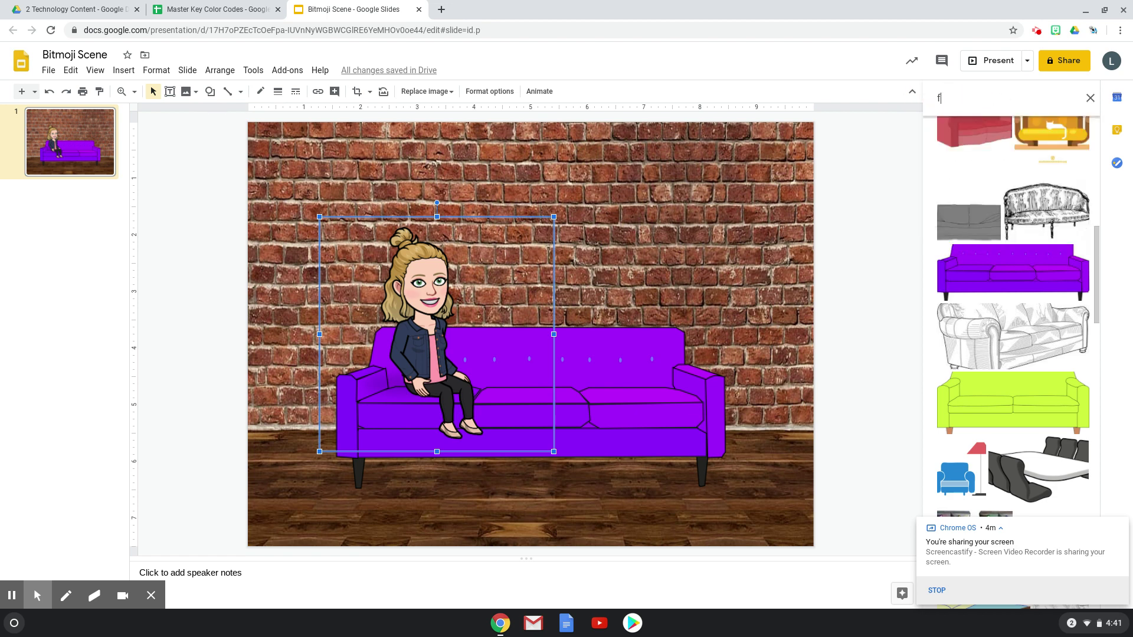
text(loor lamp clipar)
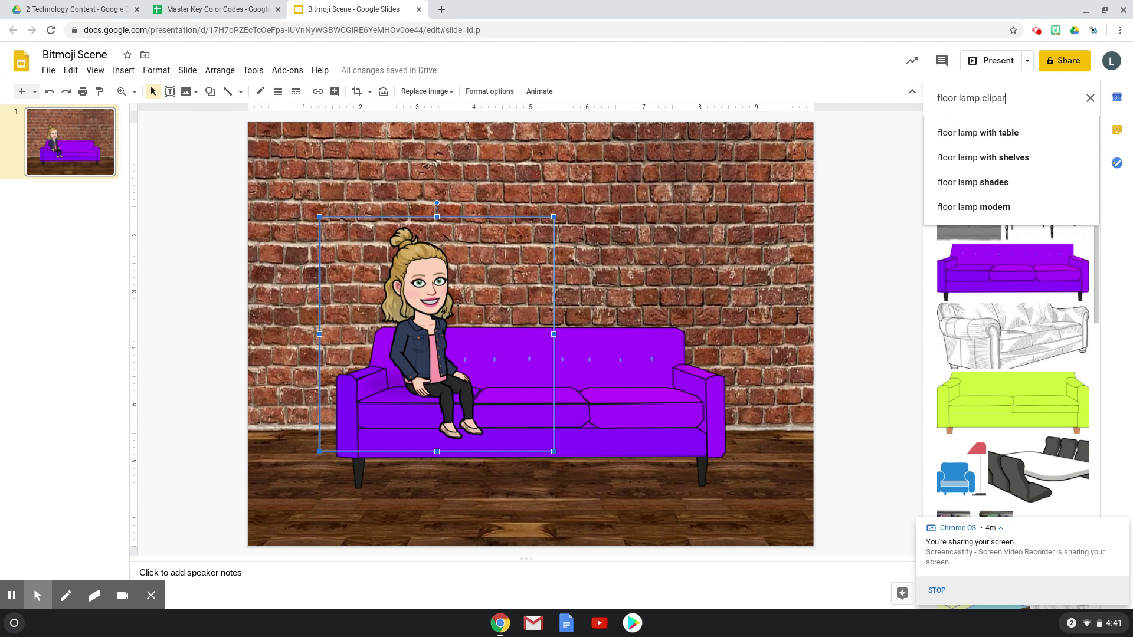
text(t)
key(Return)
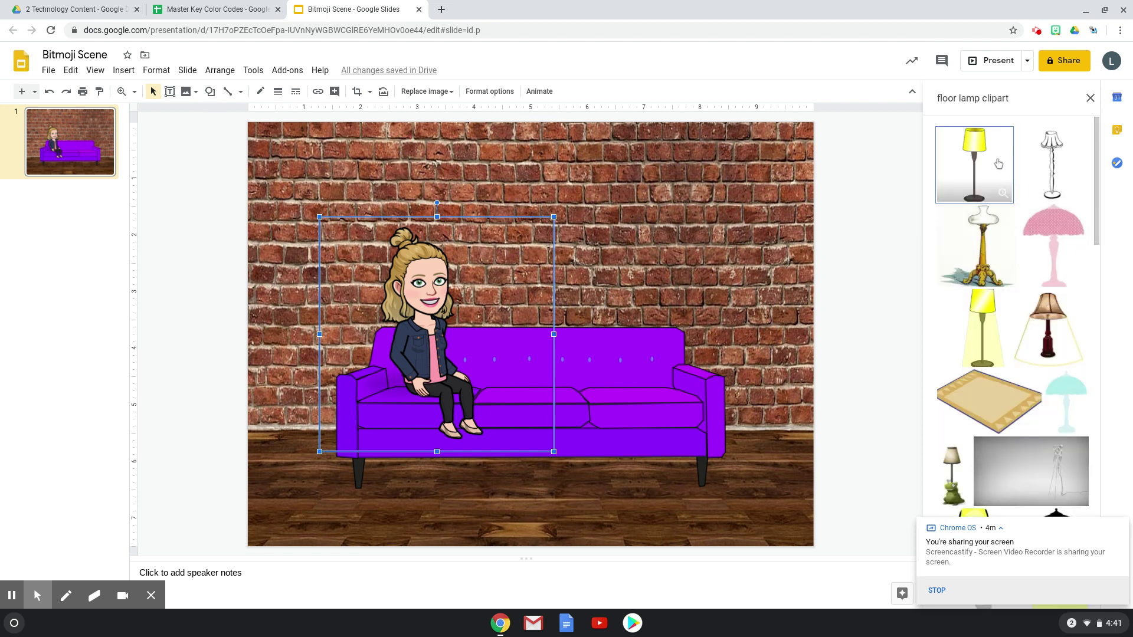
drag(994, 164, 803, 319)
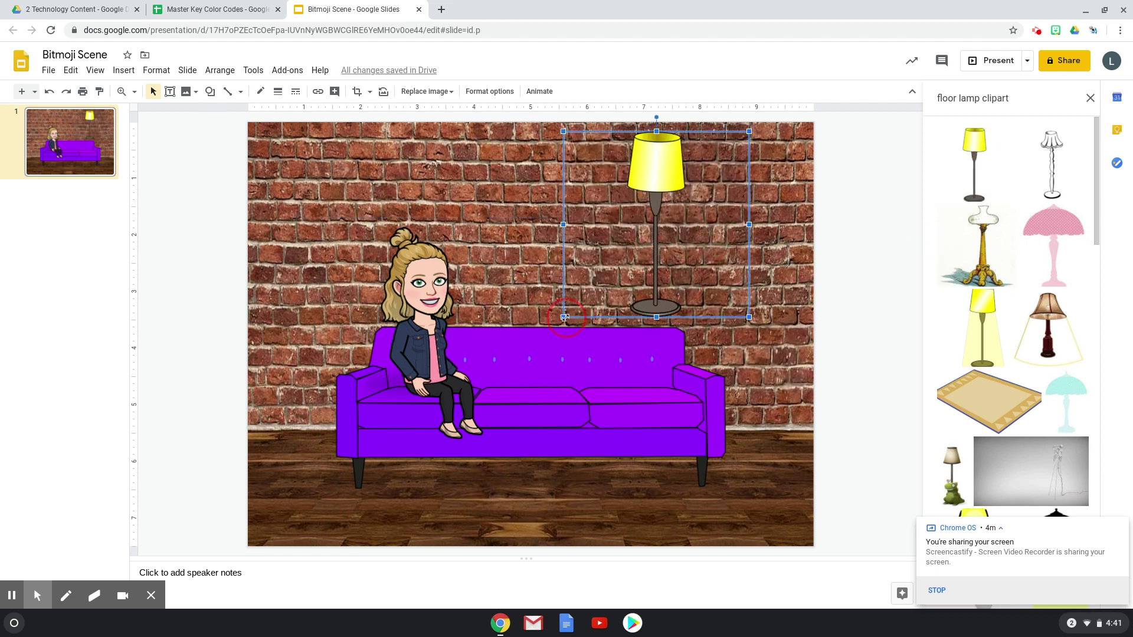
Step: Enlarge the lamp, place it right of the couch, send it to back, and stretch it taller
drag(552, 328, 467, 415)
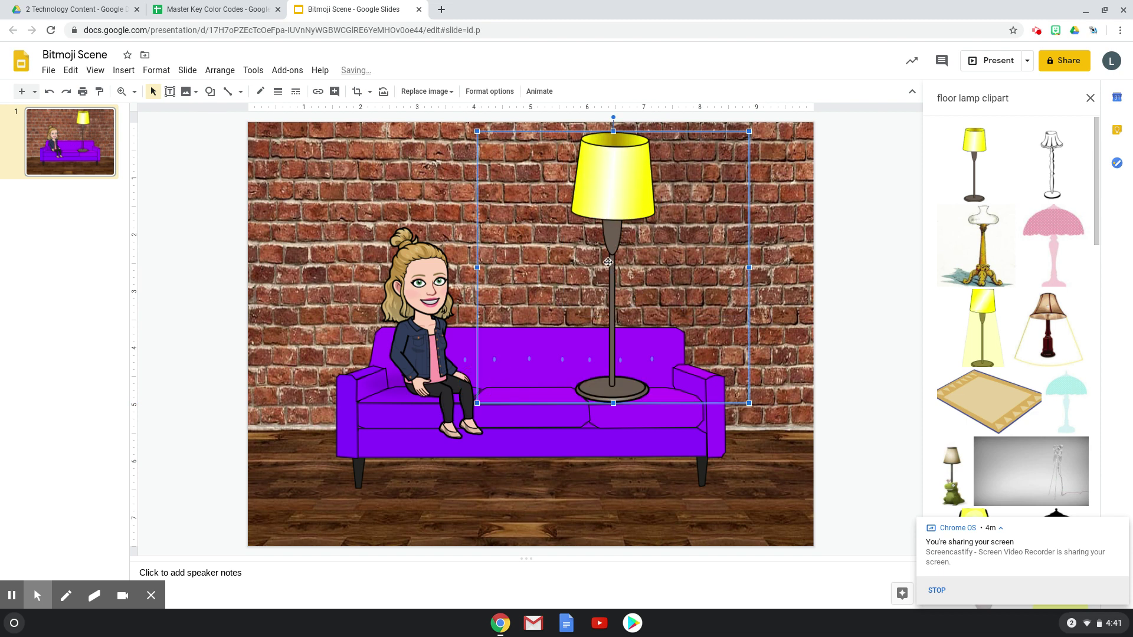
drag(627, 202, 743, 264)
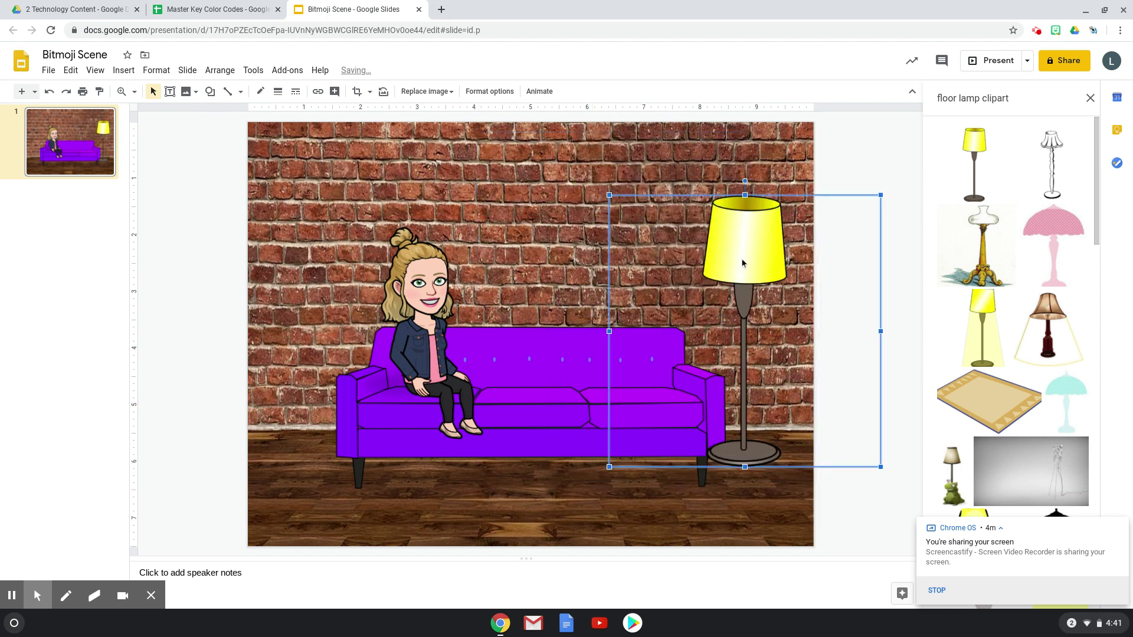
right_click(750, 289)
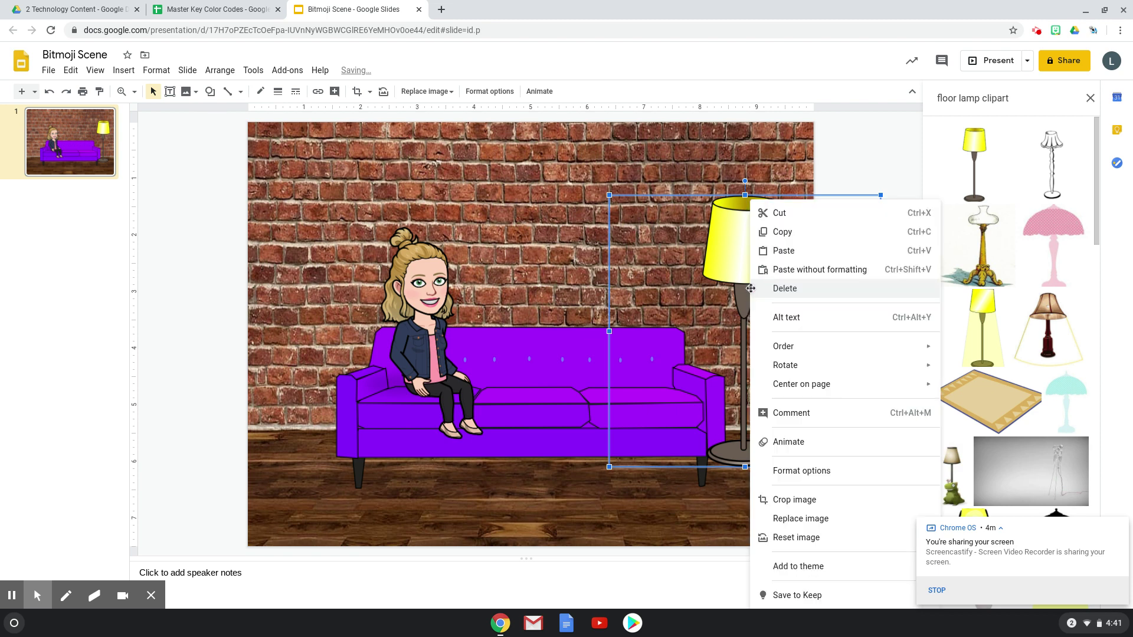
mouse_move(855, 353)
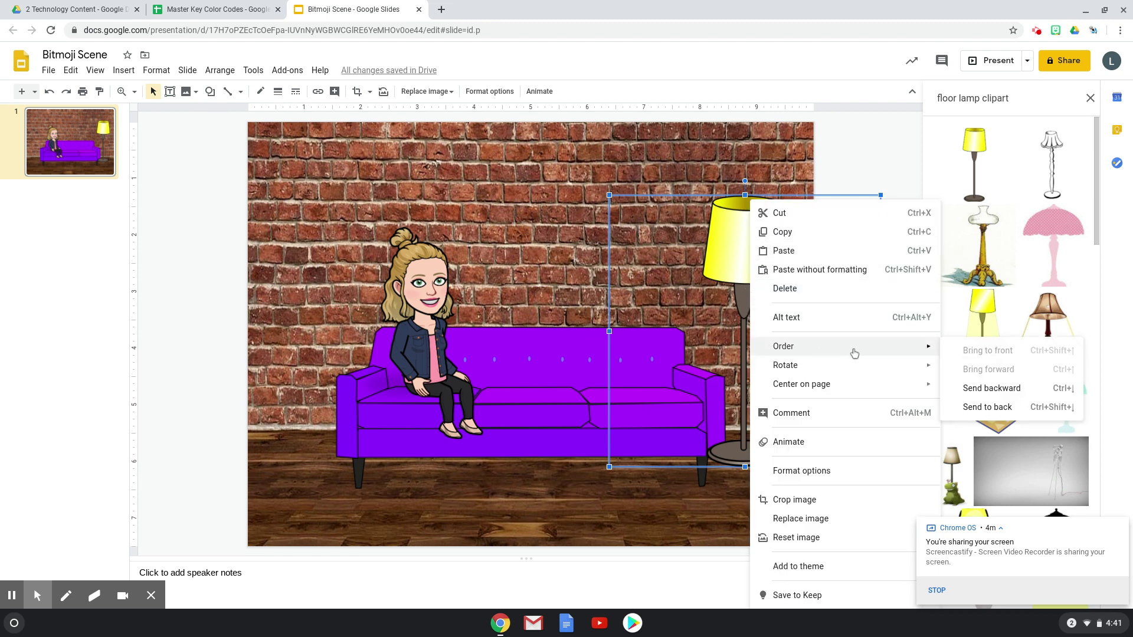
click(982, 388)
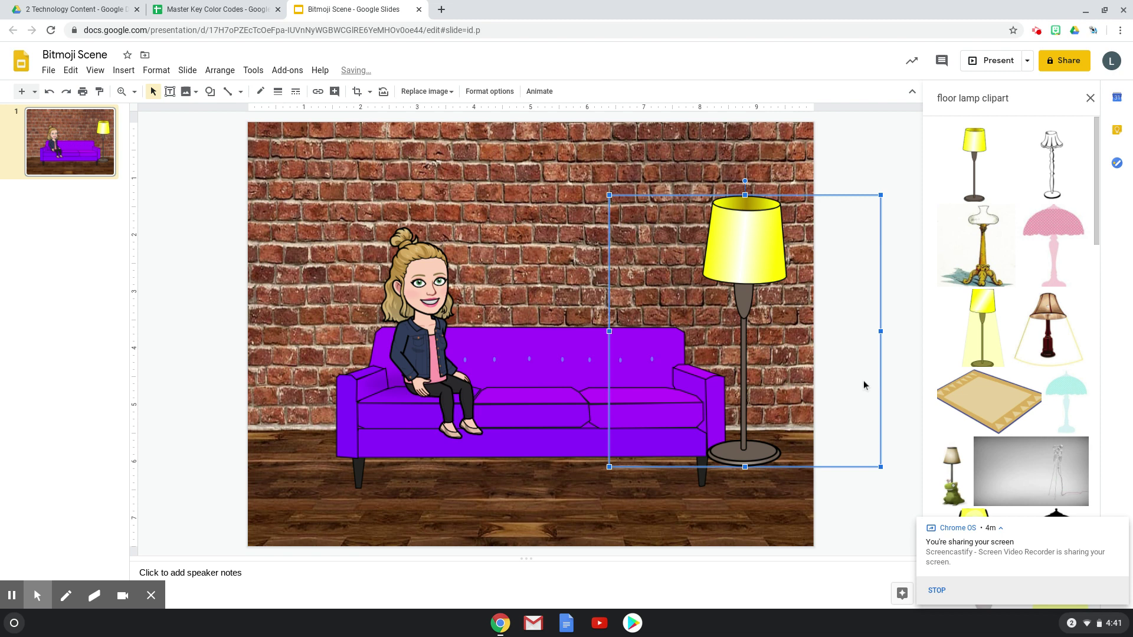
right_click(747, 295)
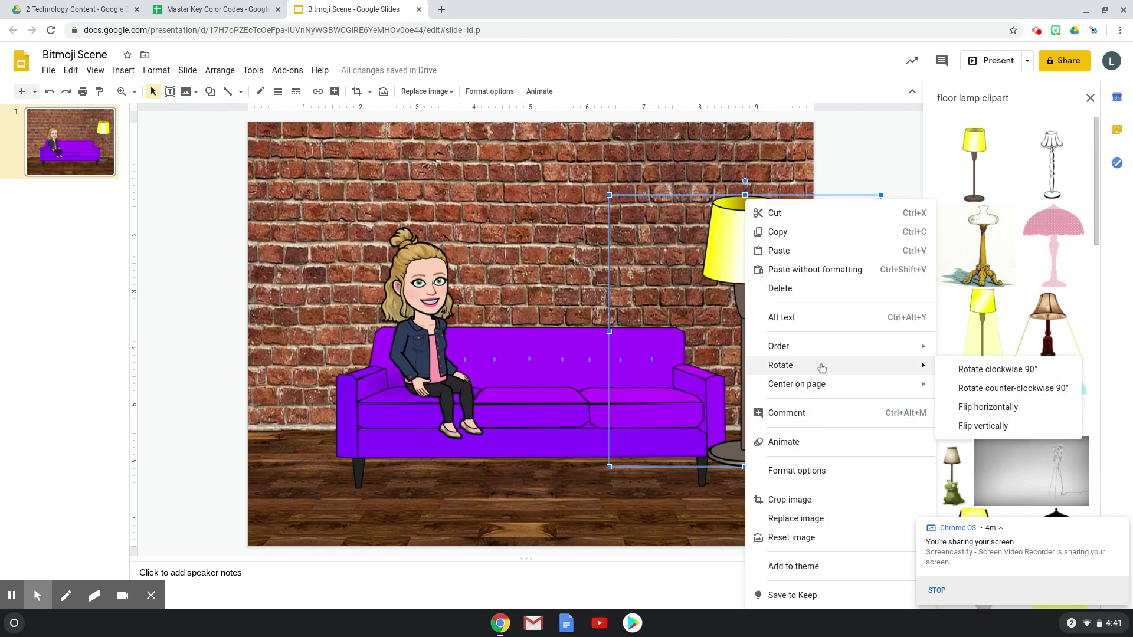
mouse_move(837, 347)
click(983, 407)
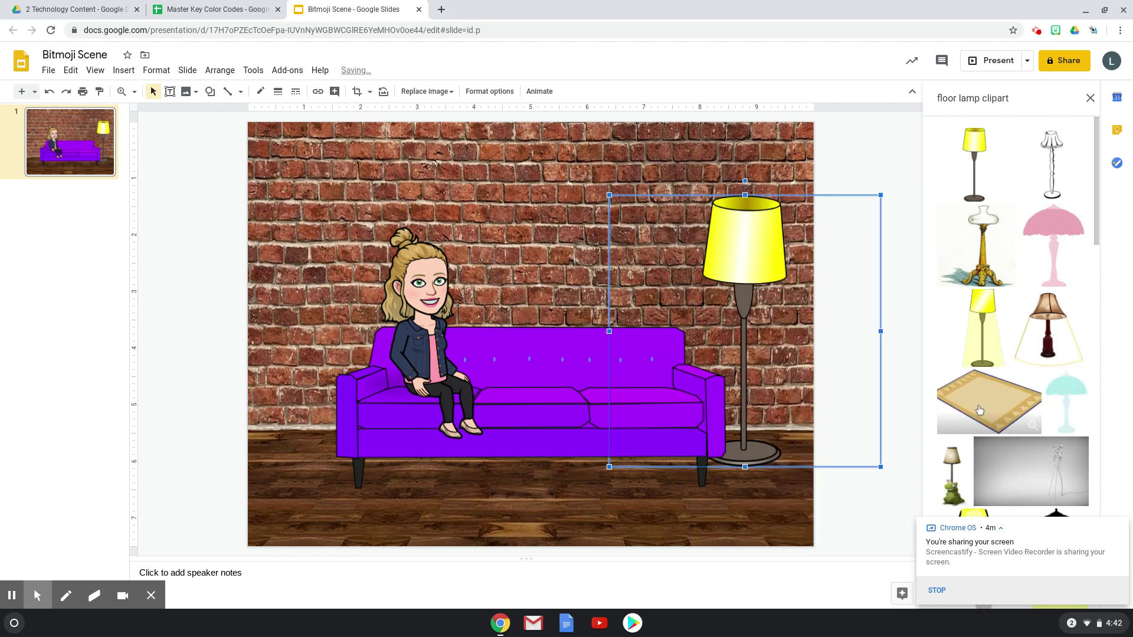
drag(741, 315, 731, 297)
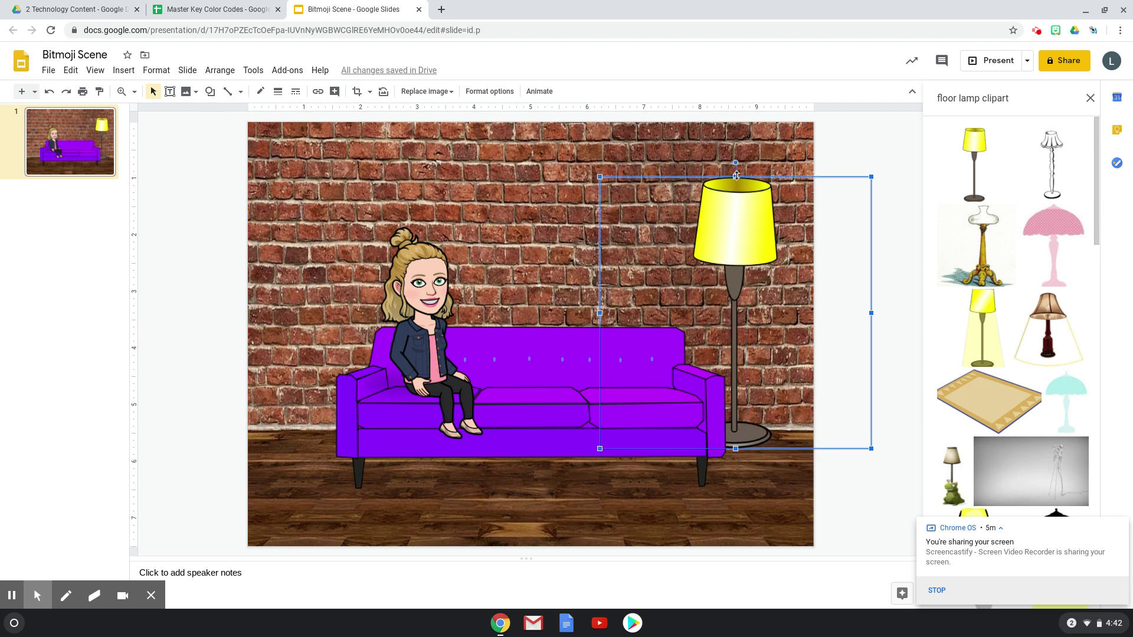
drag(736, 176, 736, 162)
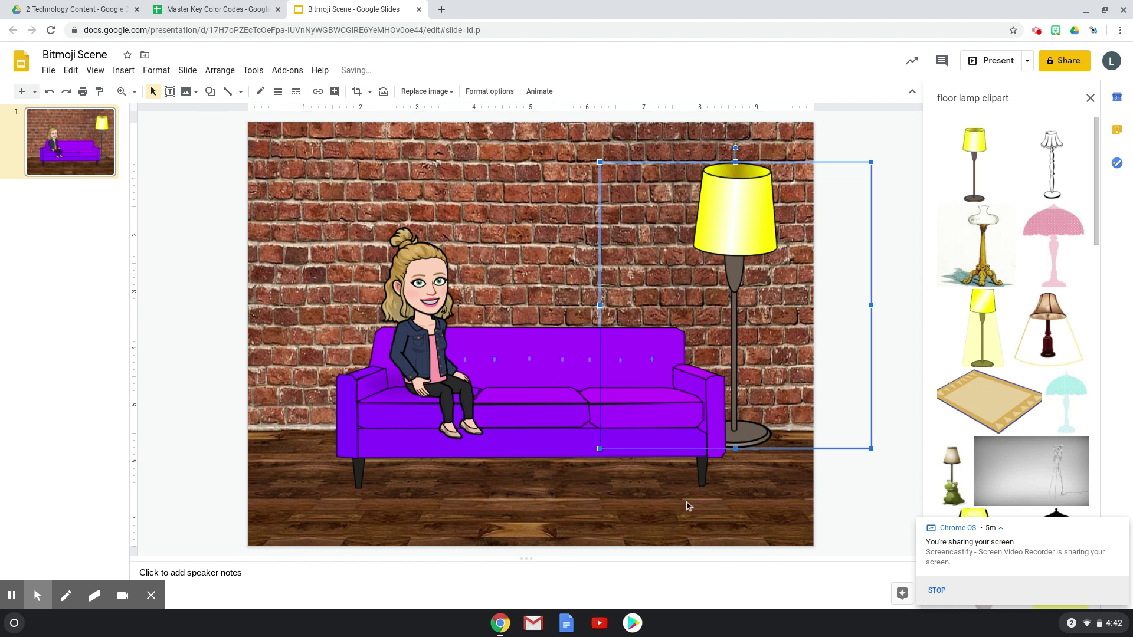
click(394, 151)
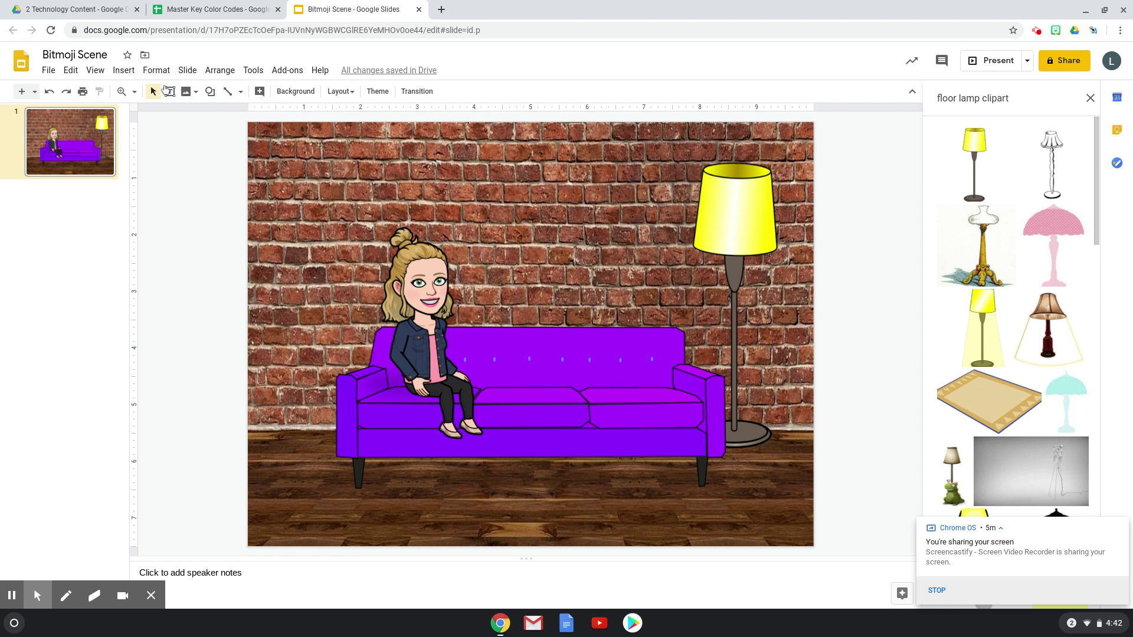
Step: Draw a rounded rectangle board on the brick wall above the couch
click(209, 92)
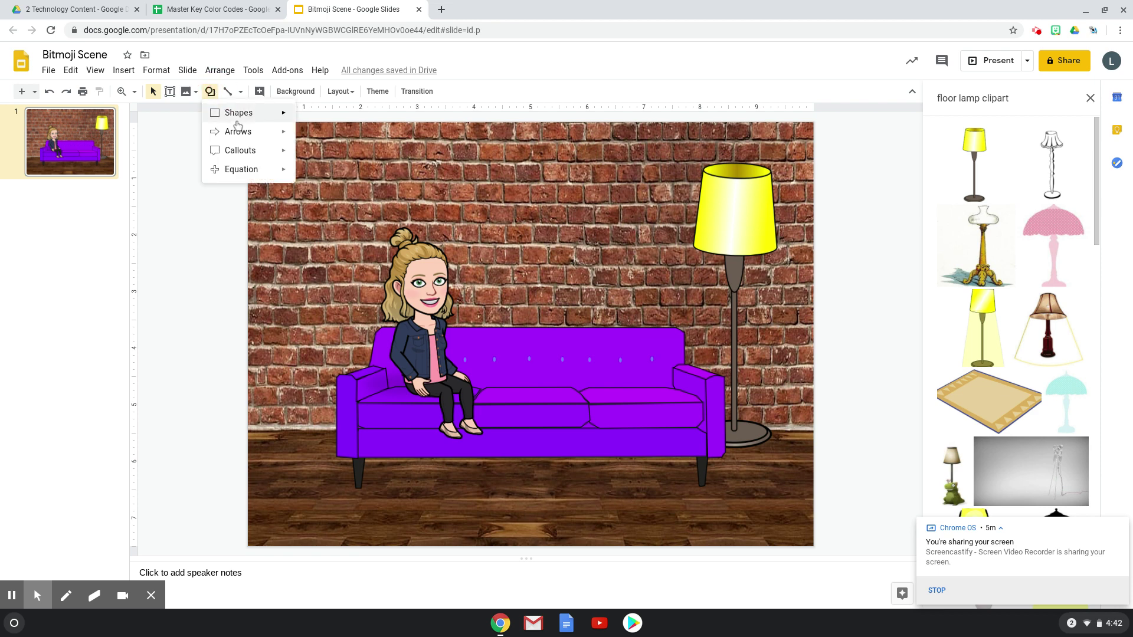
mouse_move(237, 120)
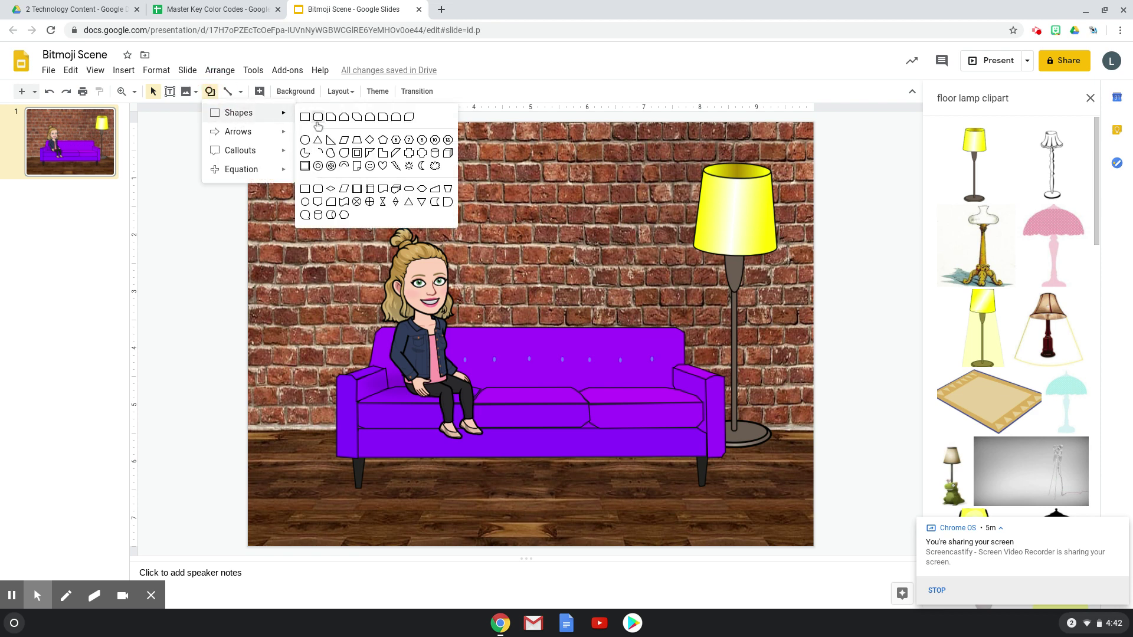
click(318, 117)
drag(462, 153, 678, 291)
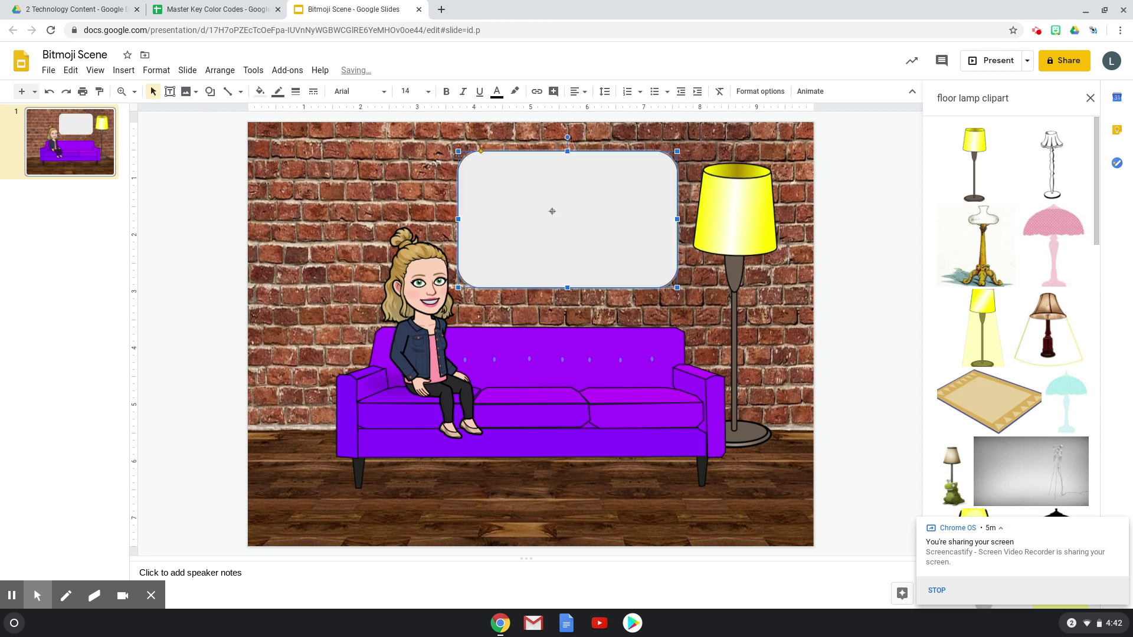
click(551, 210)
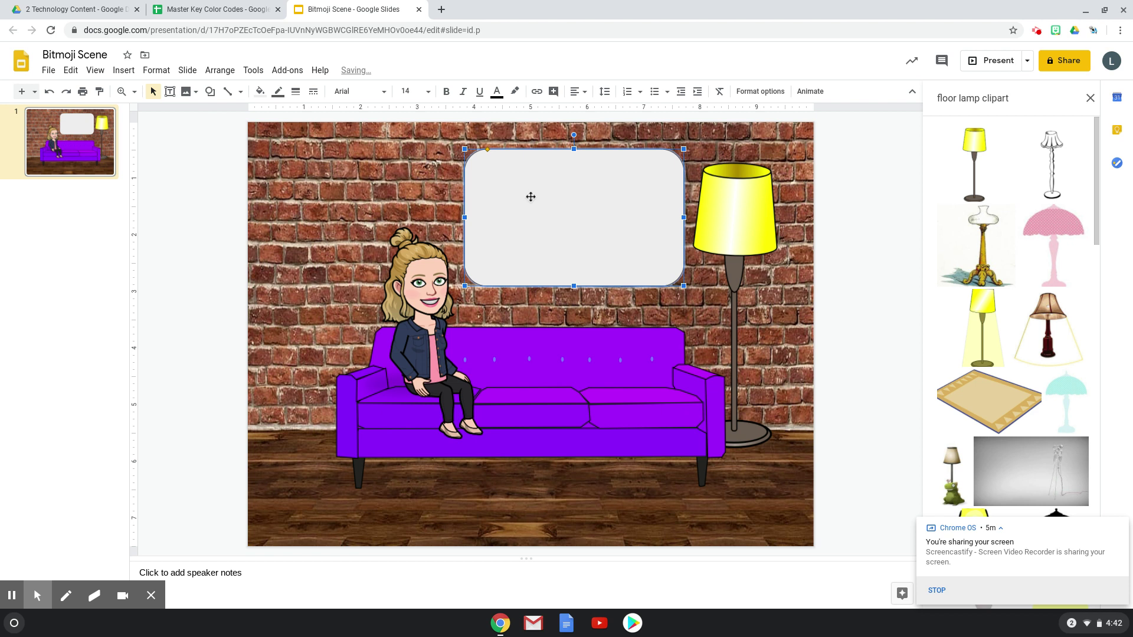
drag(531, 197, 527, 195)
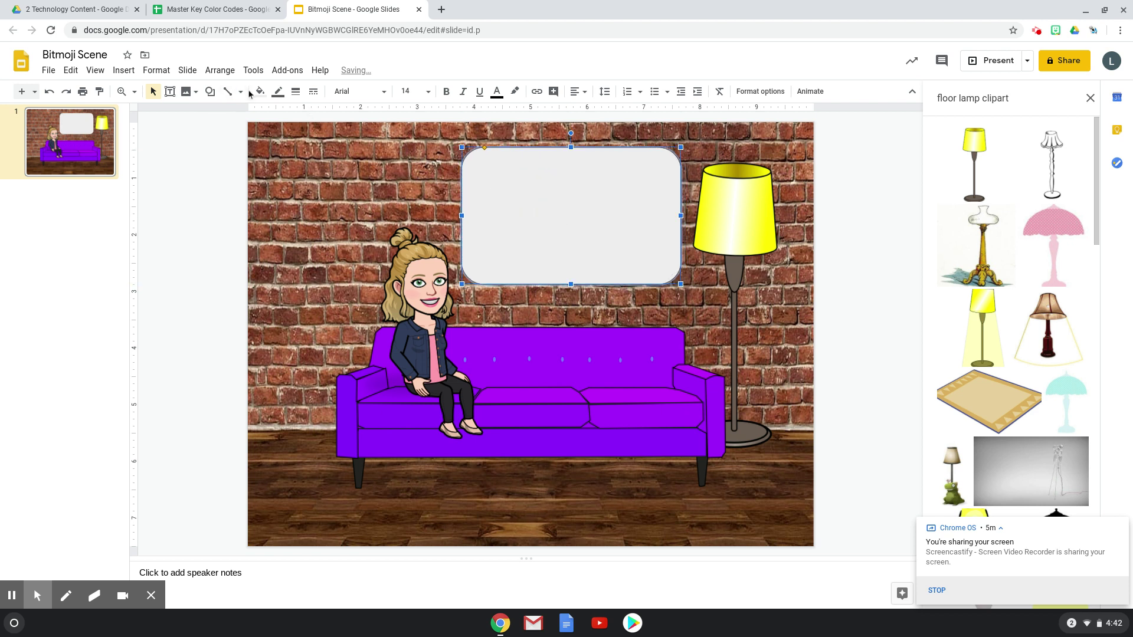
Step: Give the board a white fill and a purple 8px border
click(268, 97)
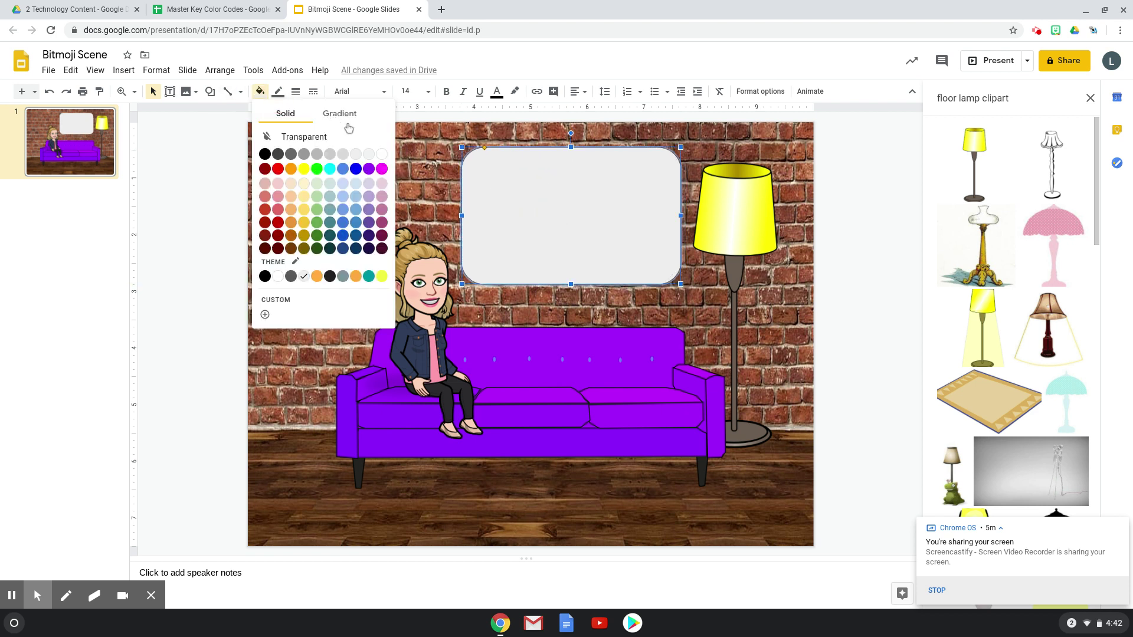
click(384, 160)
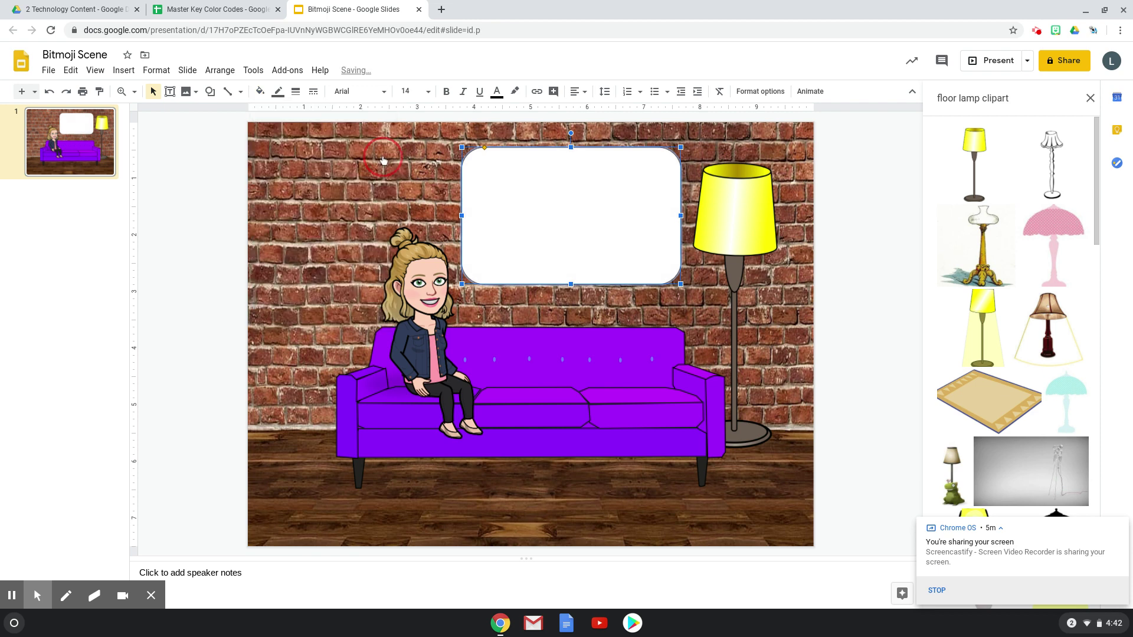
click(278, 91)
click(387, 148)
click(297, 93)
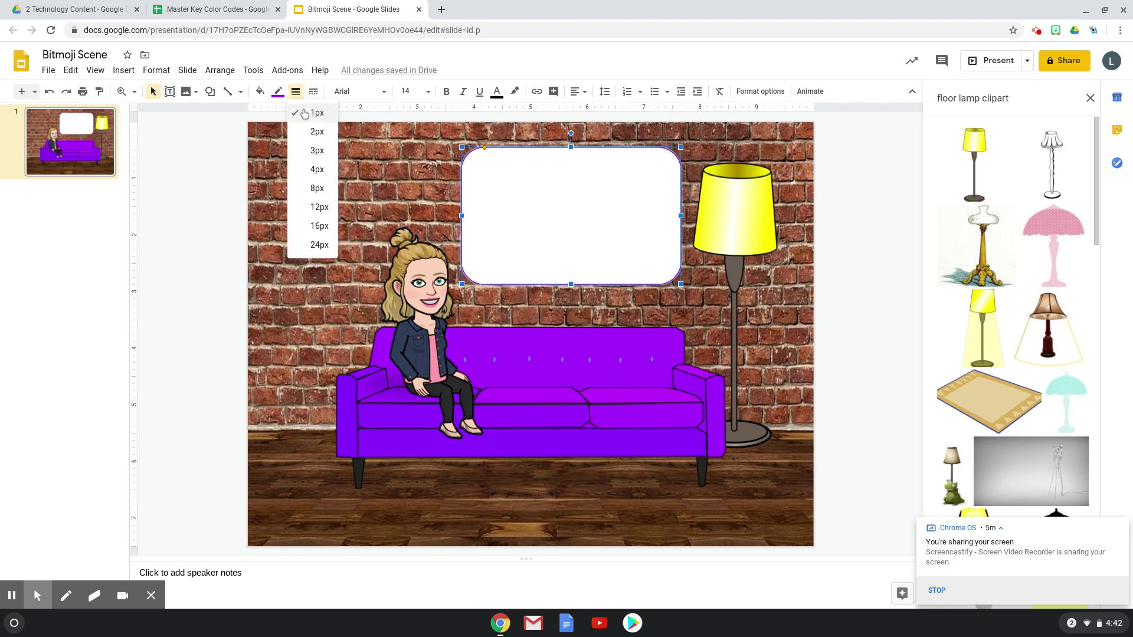
click(313, 190)
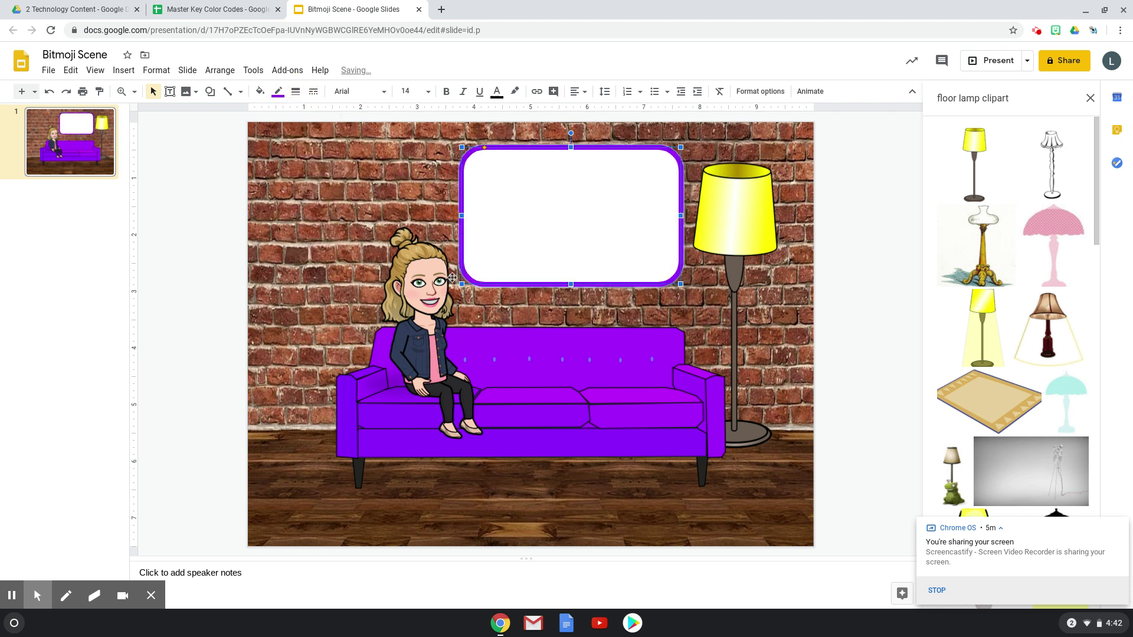
click(847, 280)
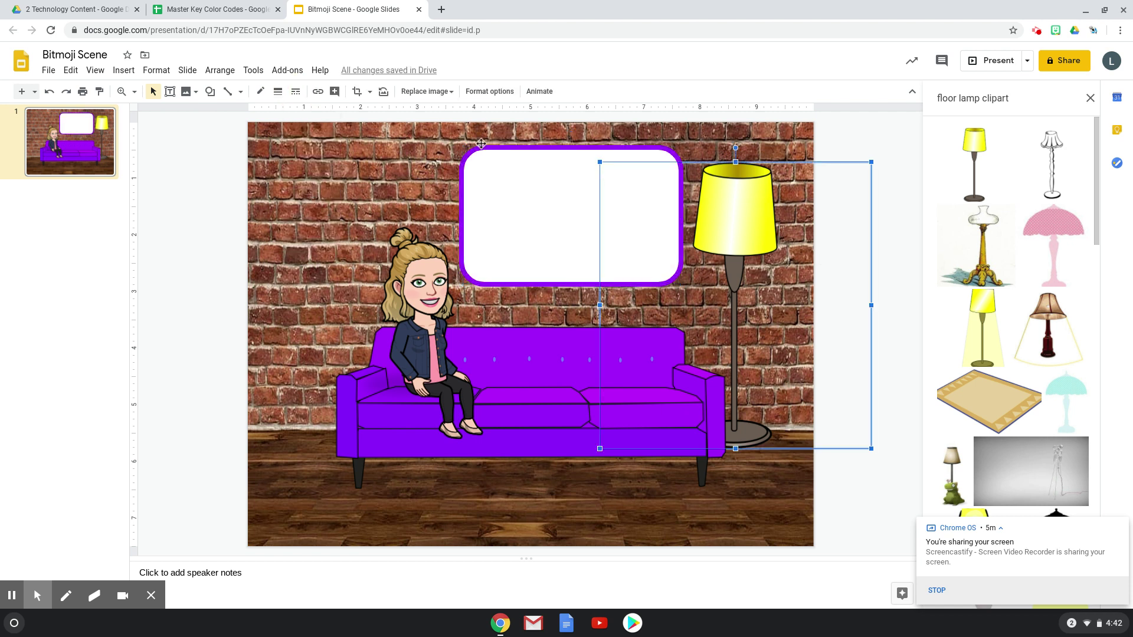
click(186, 168)
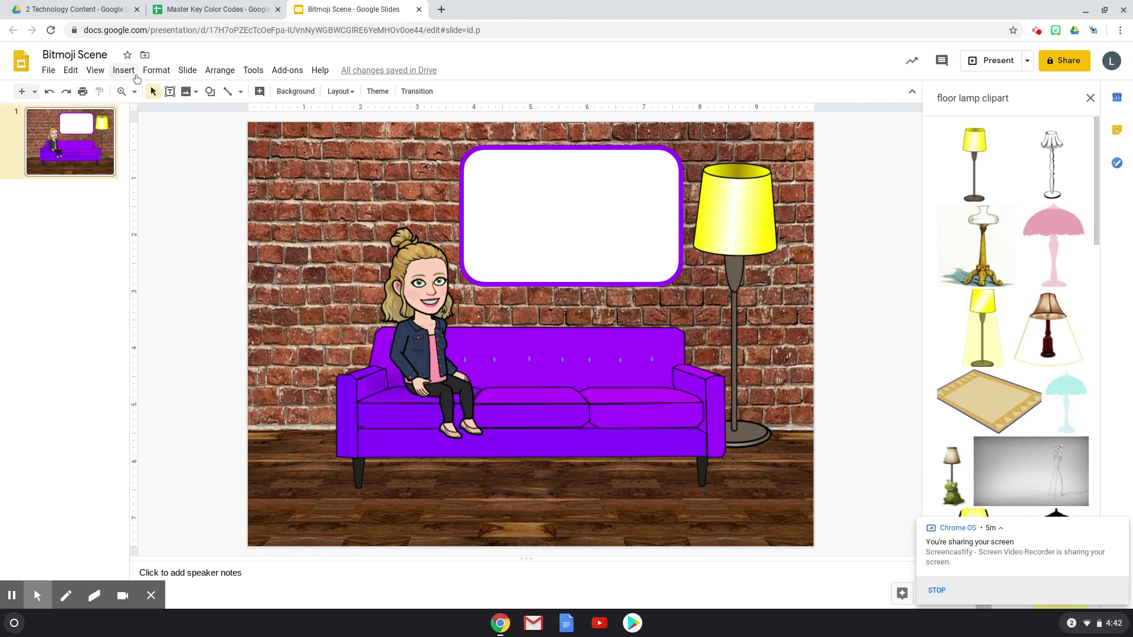
Step: Add a text box in the board reading 'Read me your weekly story. Use the microphone tool and drop the recording in here.'
click(169, 92)
drag(479, 165, 665, 245)
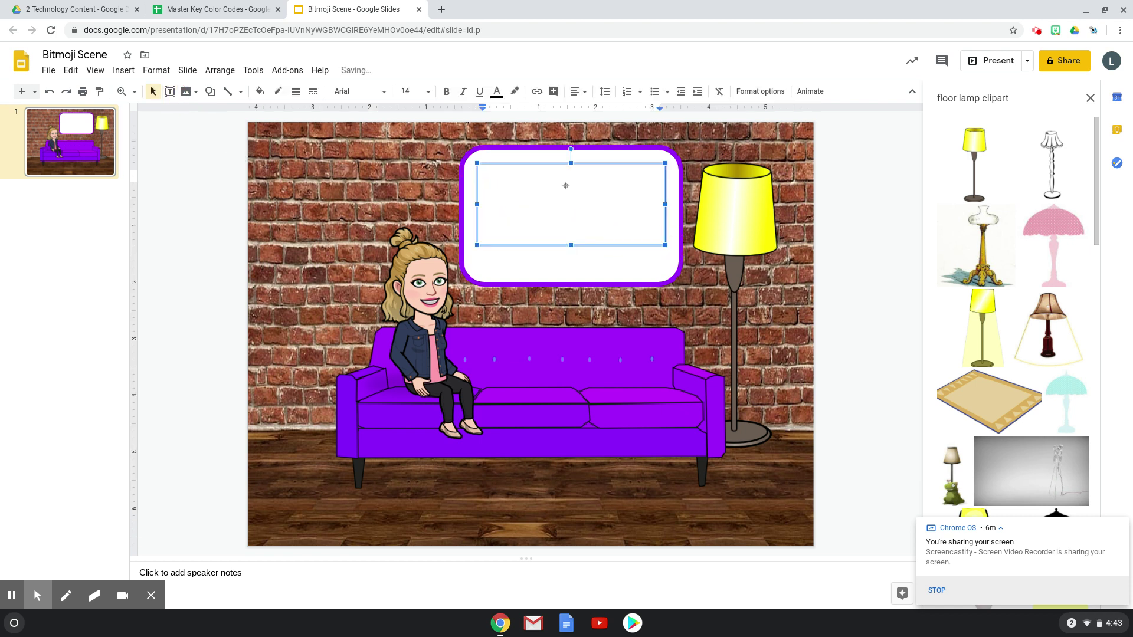
text(Read)
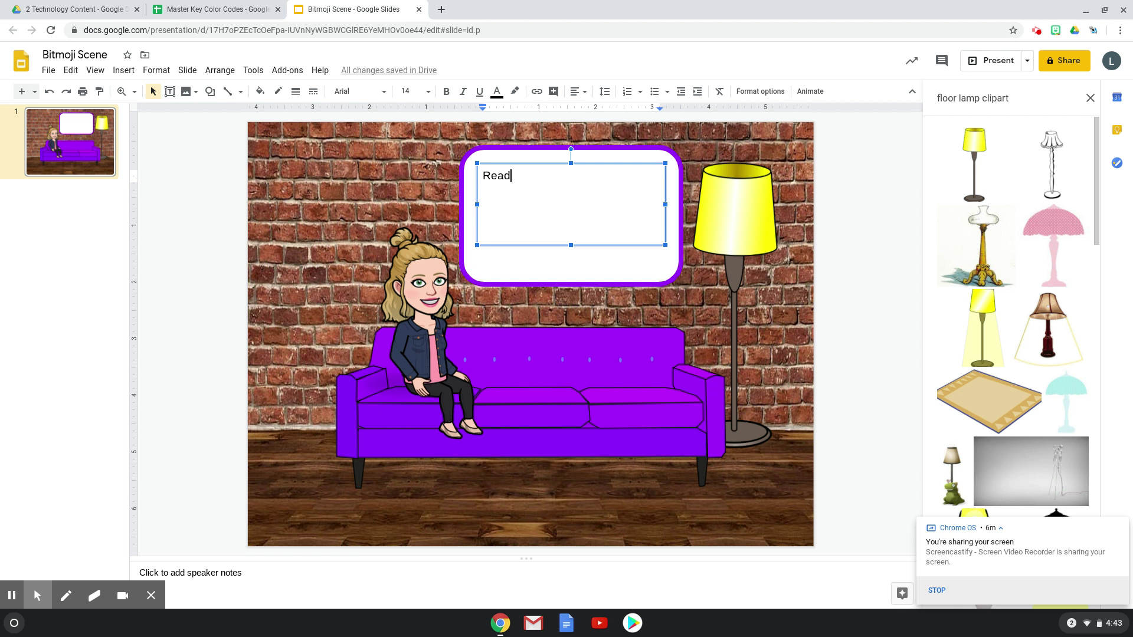
text(me your )
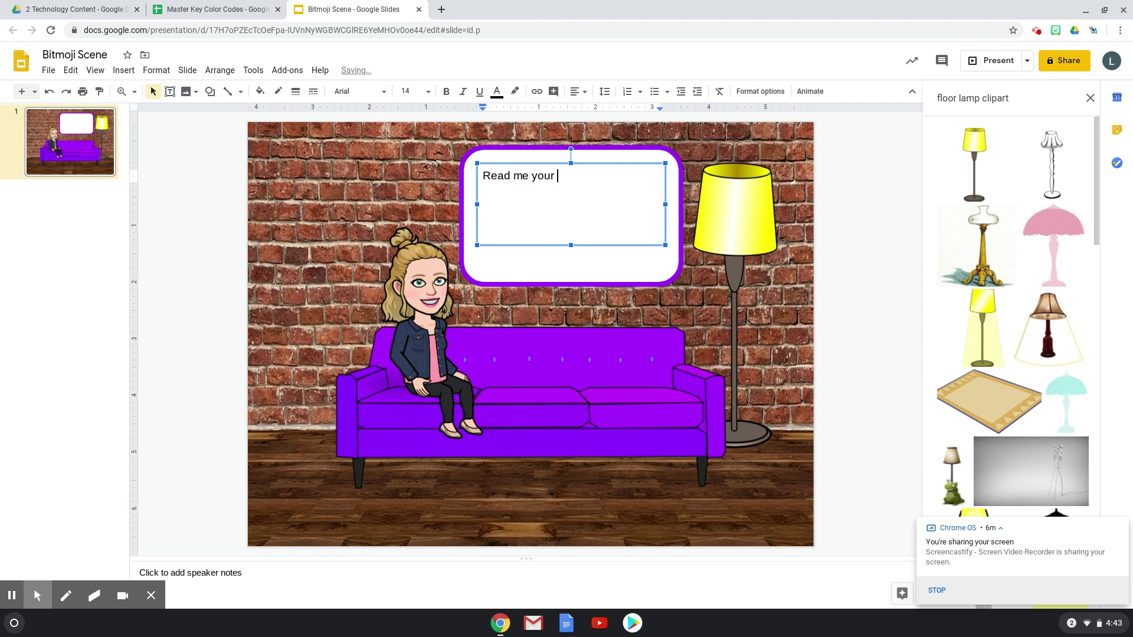
text(wekly story.  Use the m)
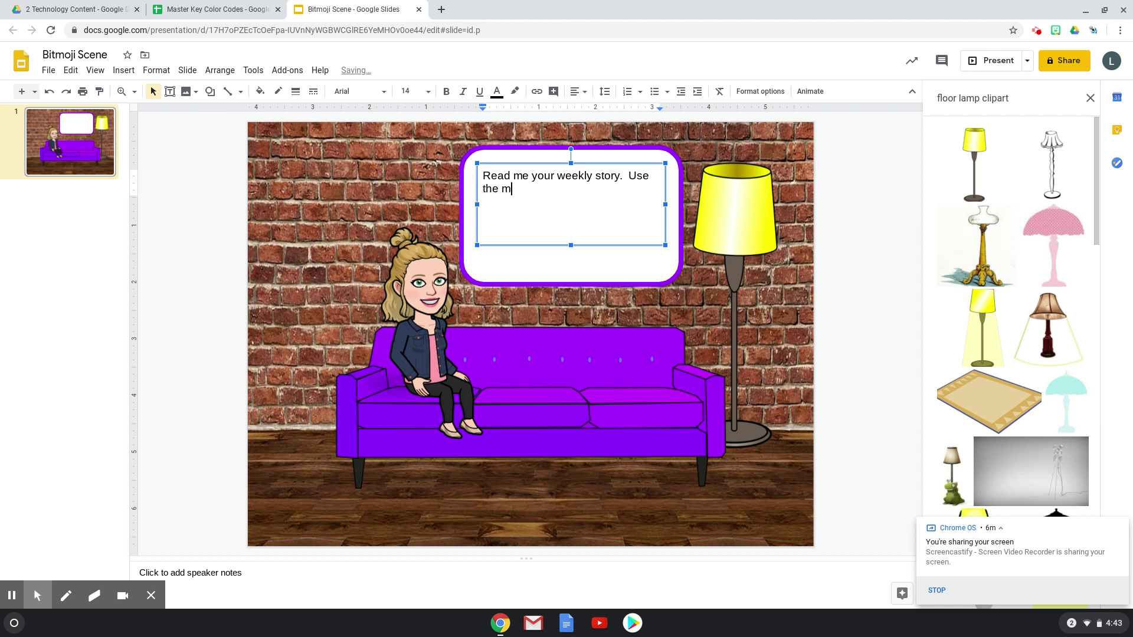
text(icrophone tool and drop the recoed)
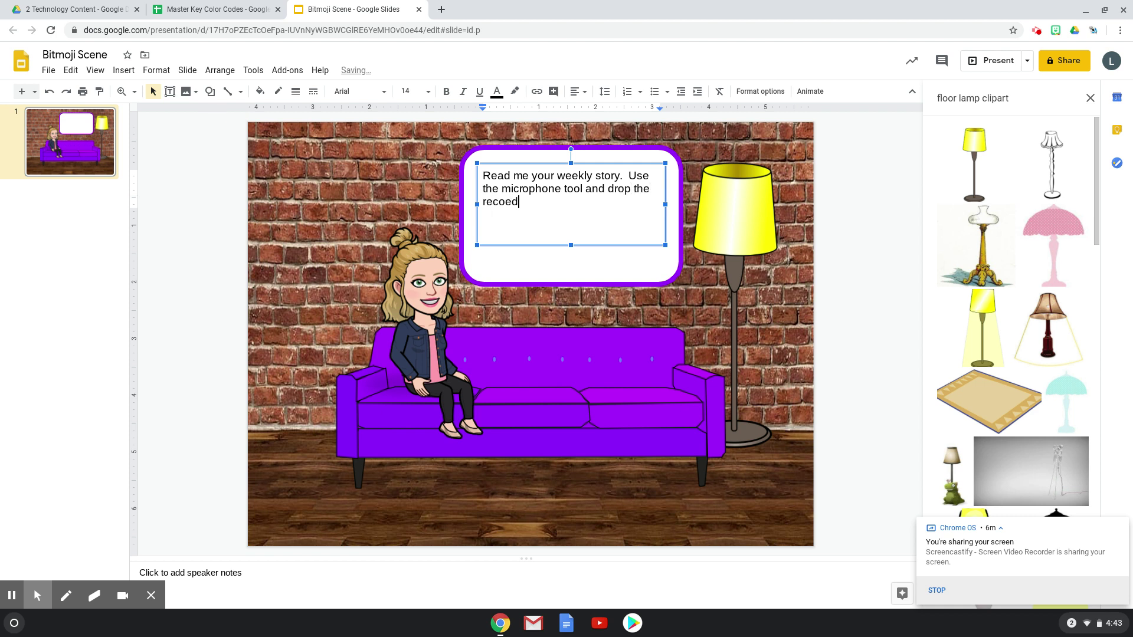
key(BackSpace)
key(BackSpace)
text(rding in here.)
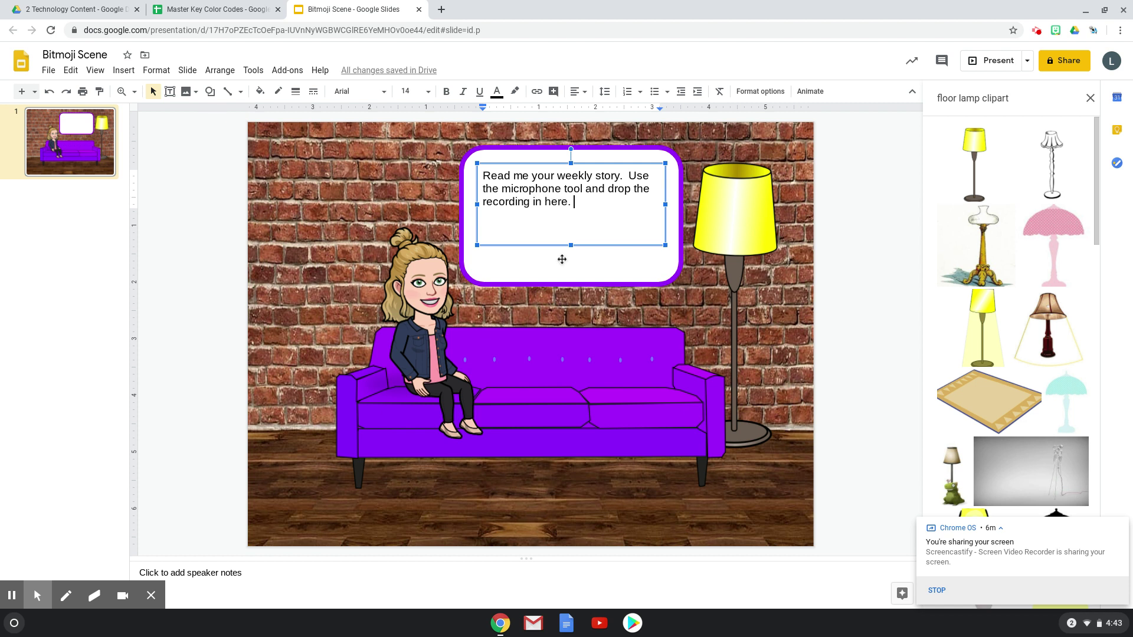
Step: Shorten the instructions box, move it lower on the board, and set Englebert at size 18
click(567, 225)
drag(568, 224, 581, 262)
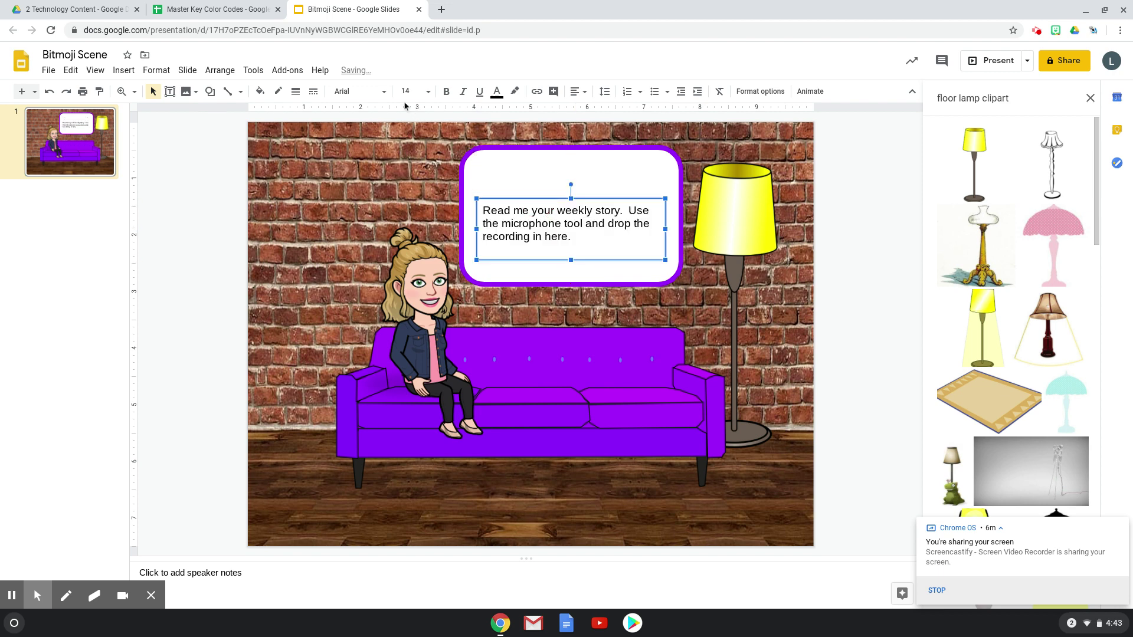
click(384, 93)
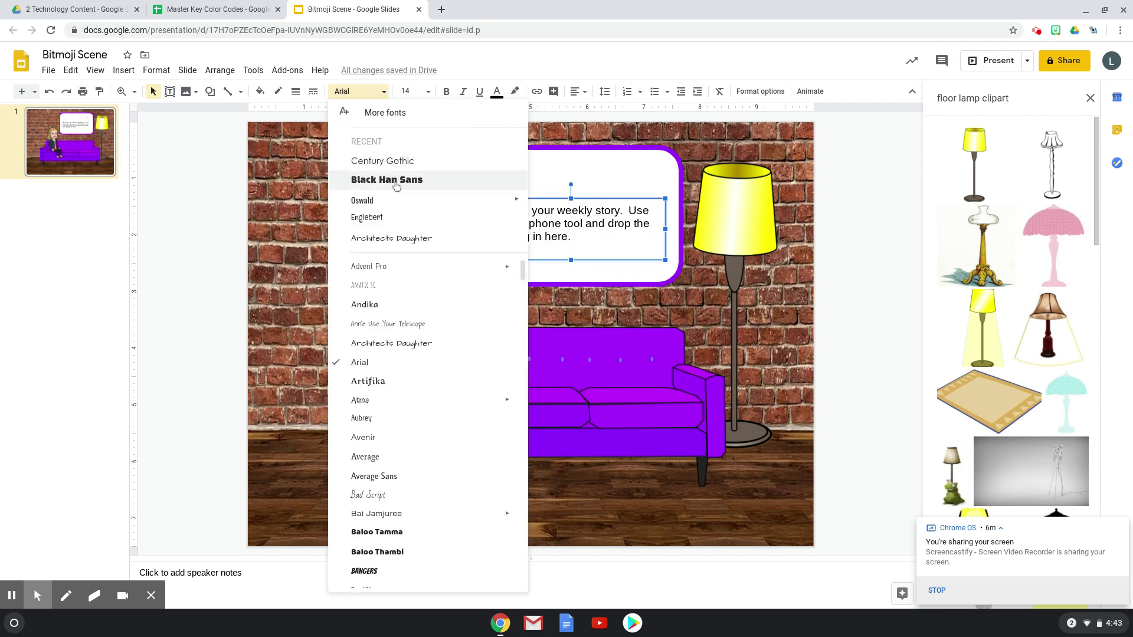
click(400, 217)
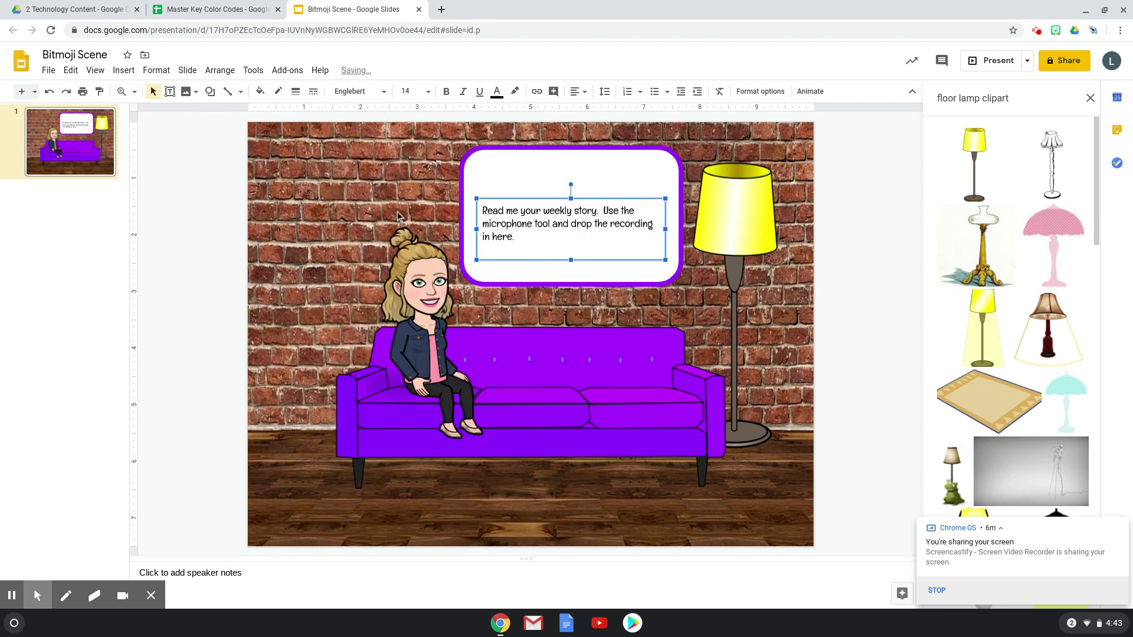
click(430, 94)
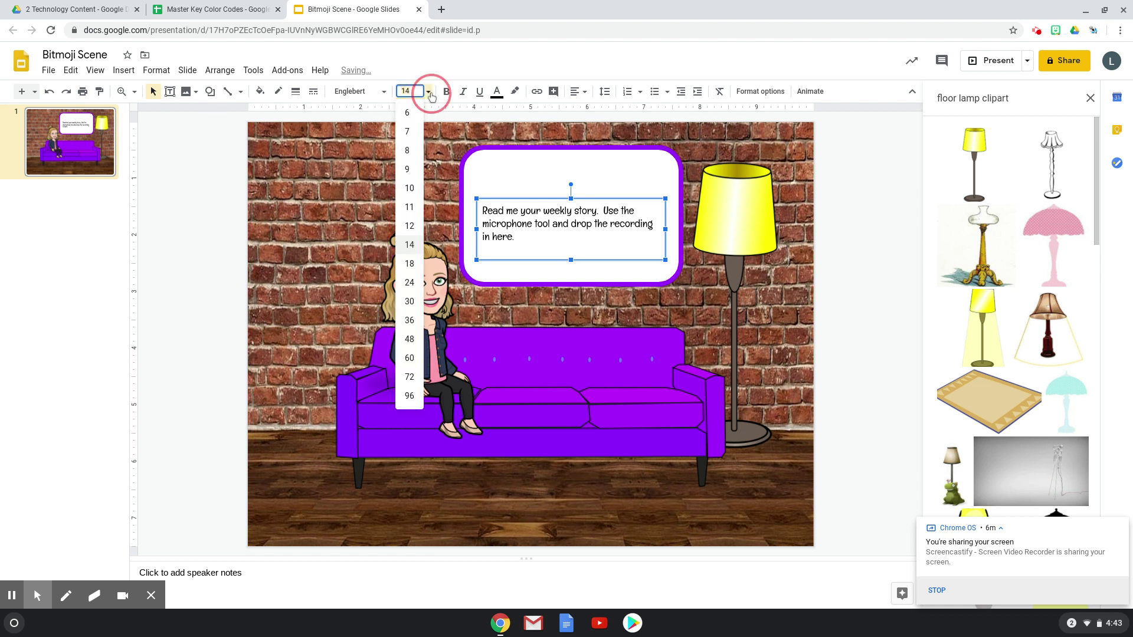
click(410, 263)
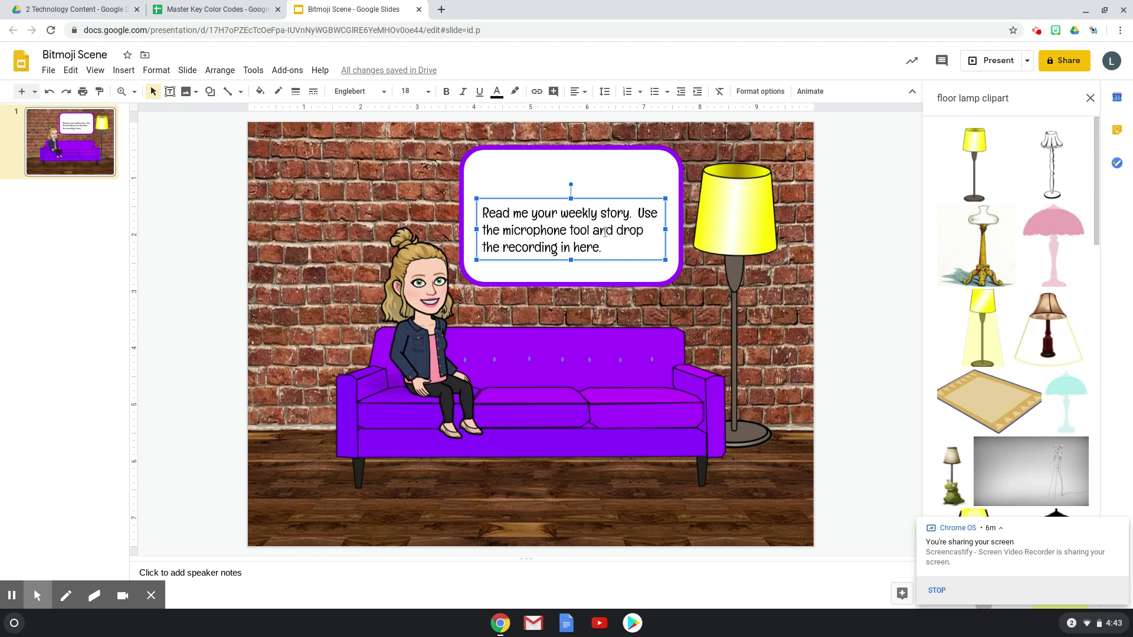
Step: Switch the instructions to Century Gothic and widen the box on both sides
click(384, 94)
click(402, 190)
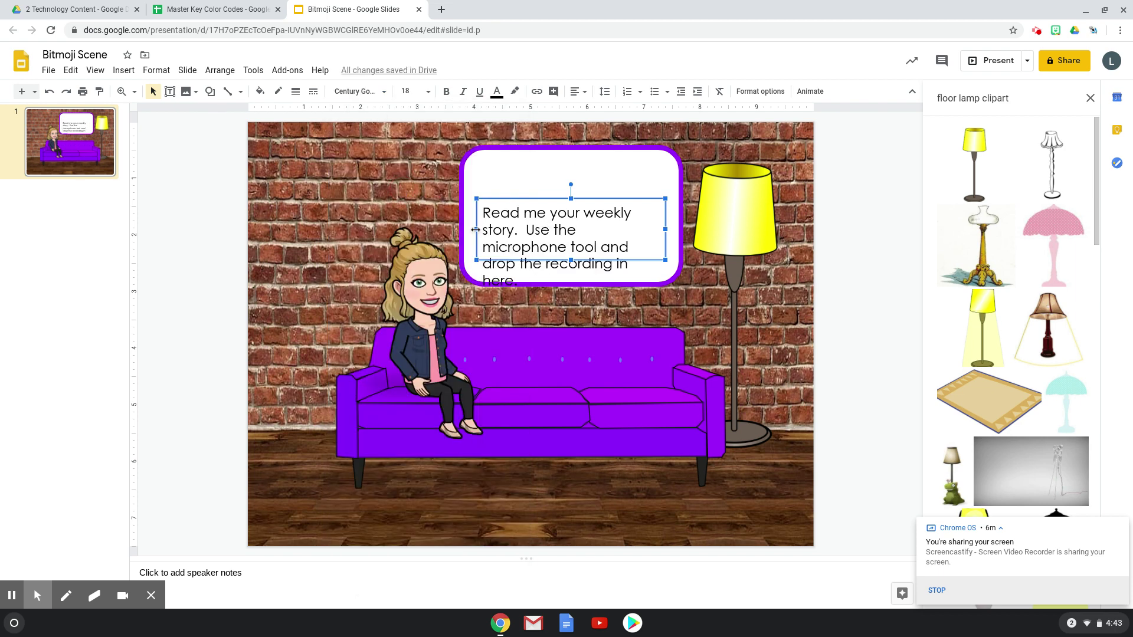
drag(477, 229, 465, 229)
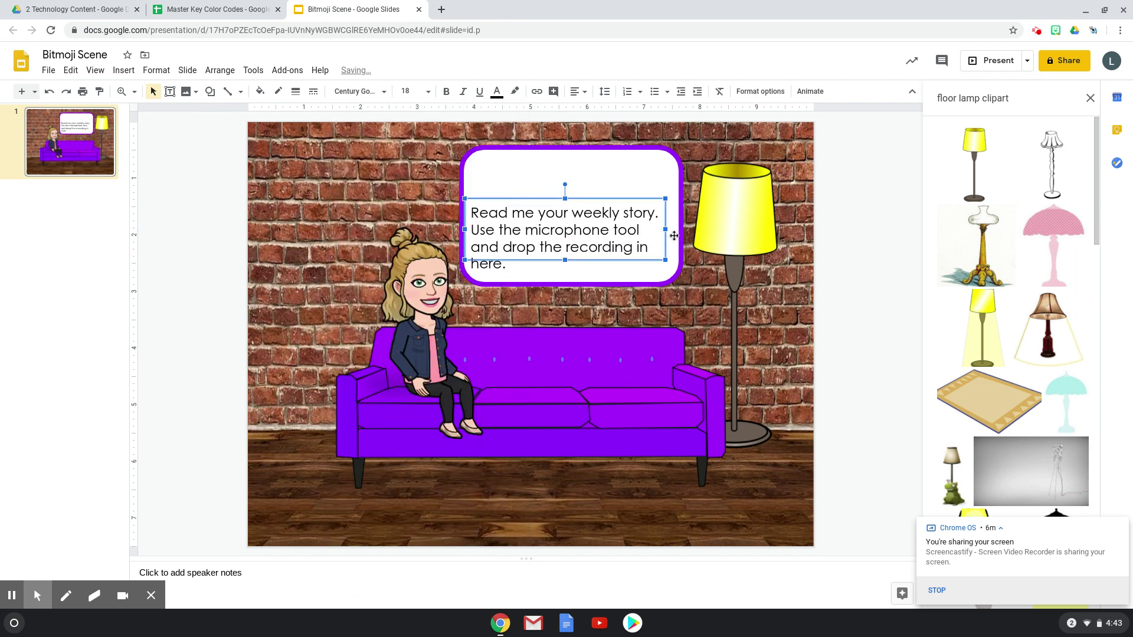
drag(666, 229, 678, 228)
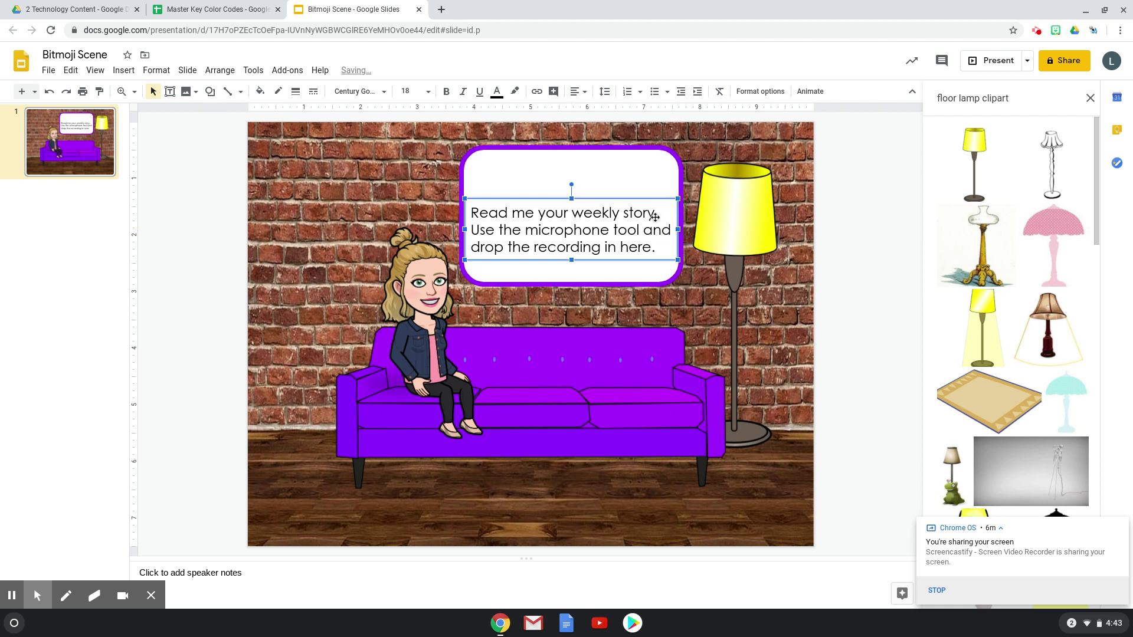
click(613, 200)
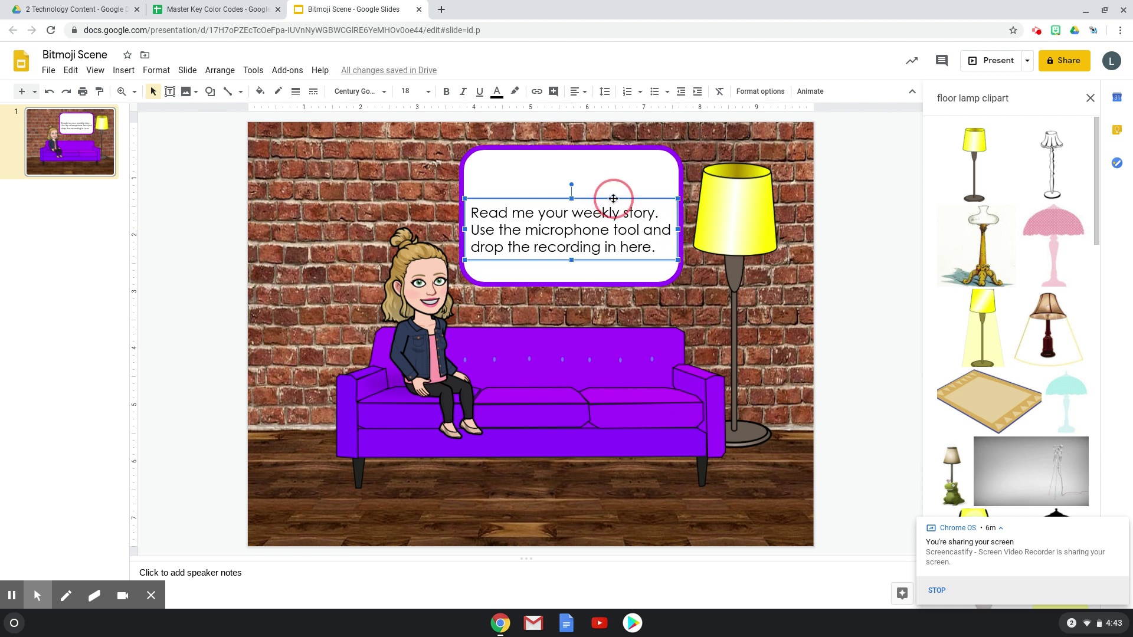
Step: Draw a text box at the top of the speech bubble containing 'Reading'
click(191, 167)
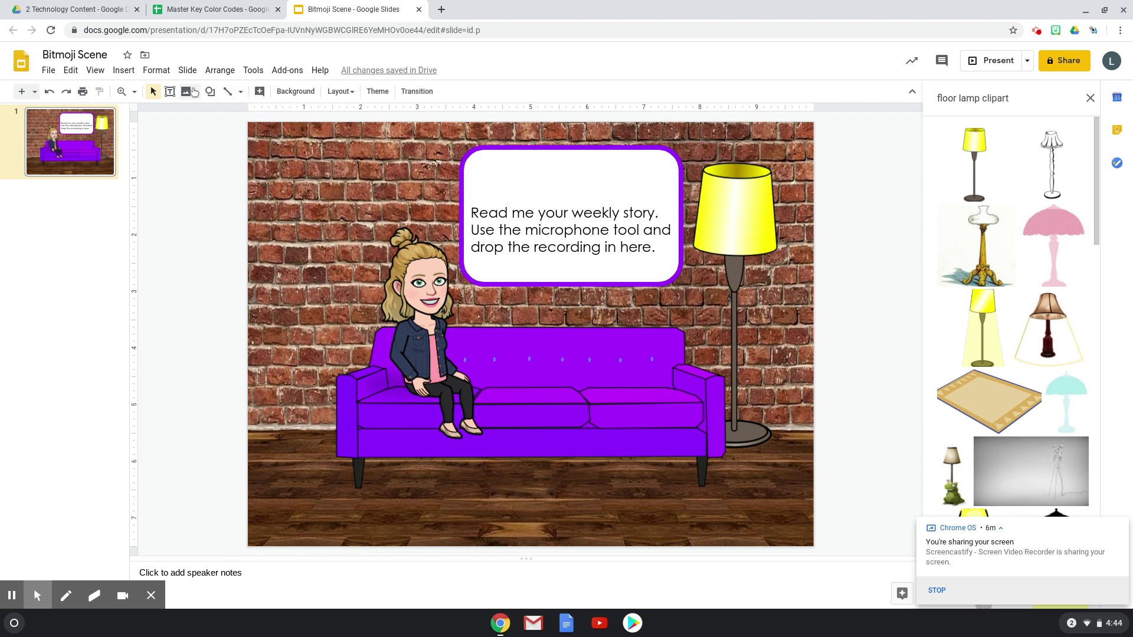
click(171, 94)
drag(477, 161, 667, 199)
text(Reading)
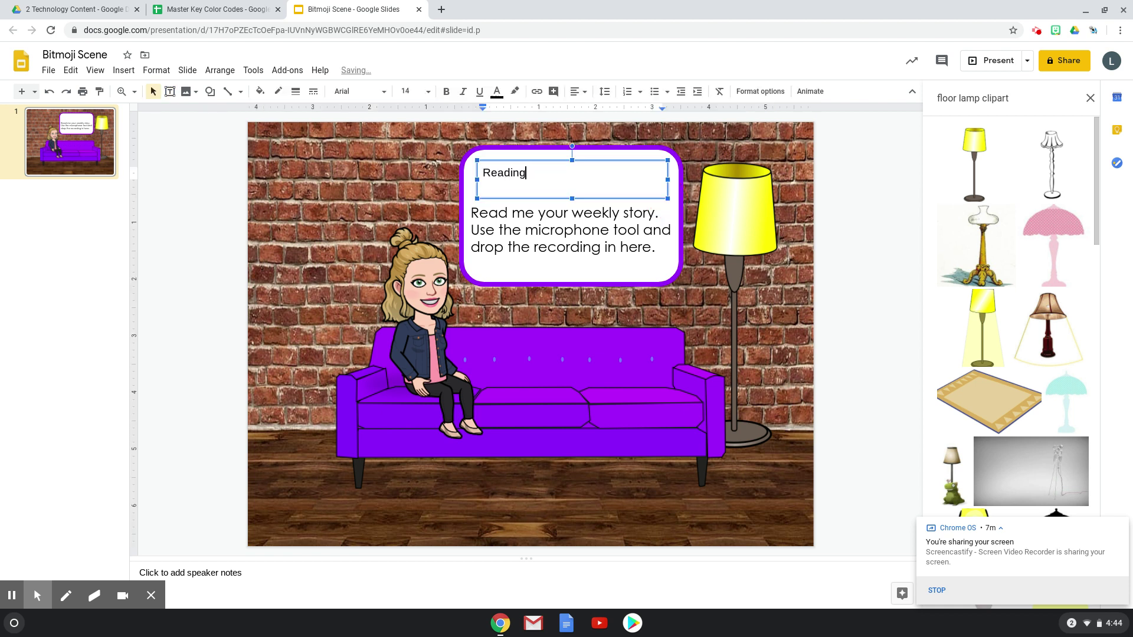
key(Escape)
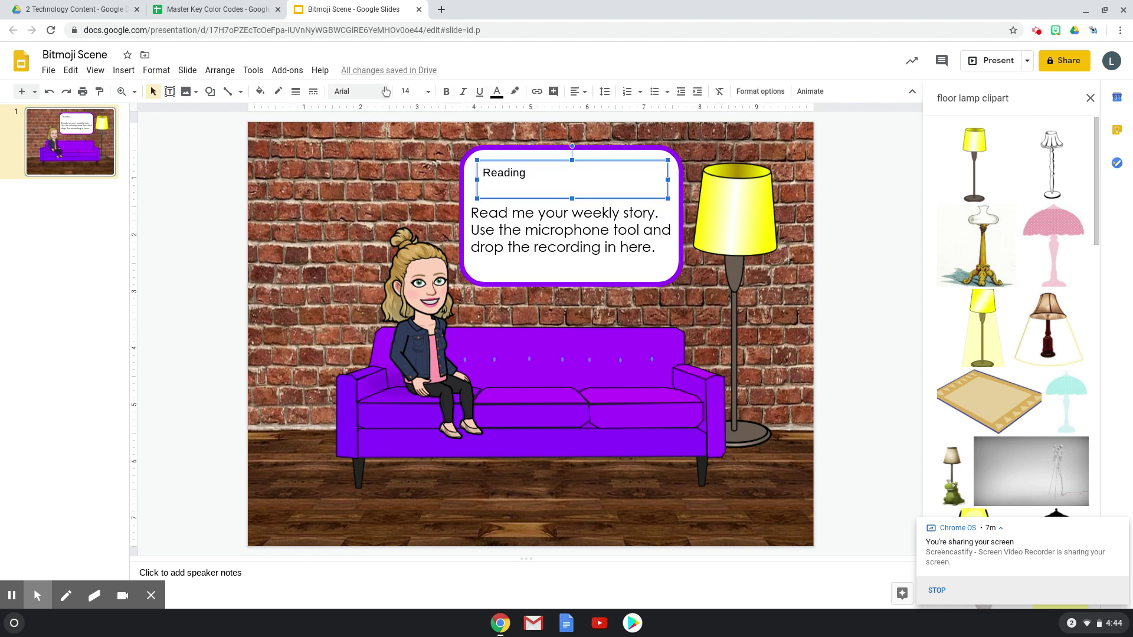
Step: Set the 'Reading' title to Chelsea Market at size 30, after briefly trying Oswald
click(386, 91)
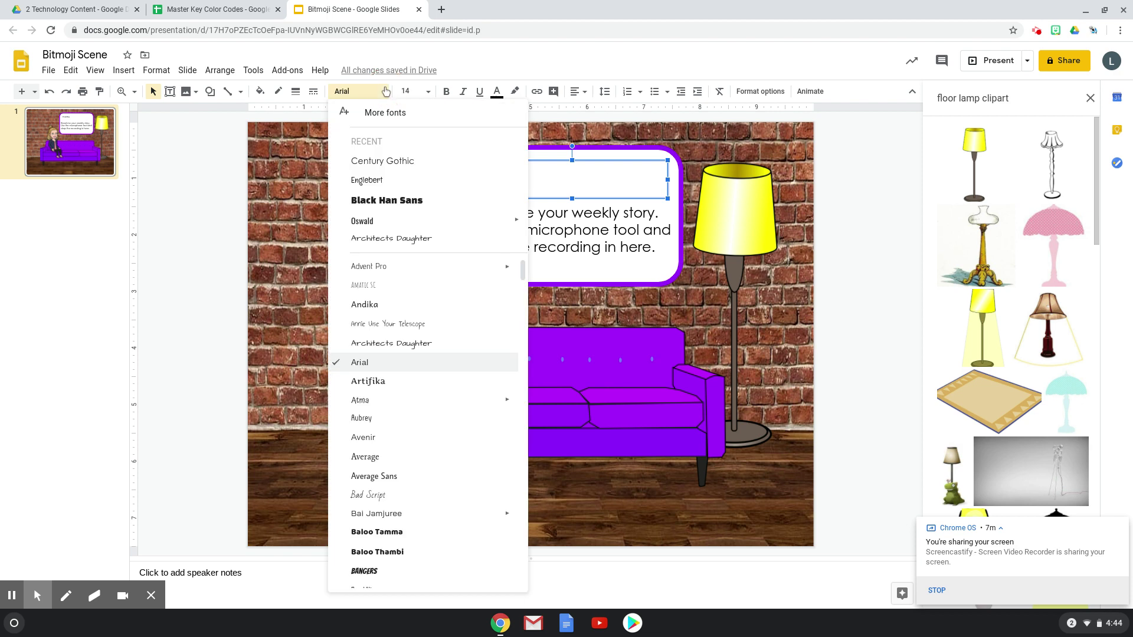
click(387, 228)
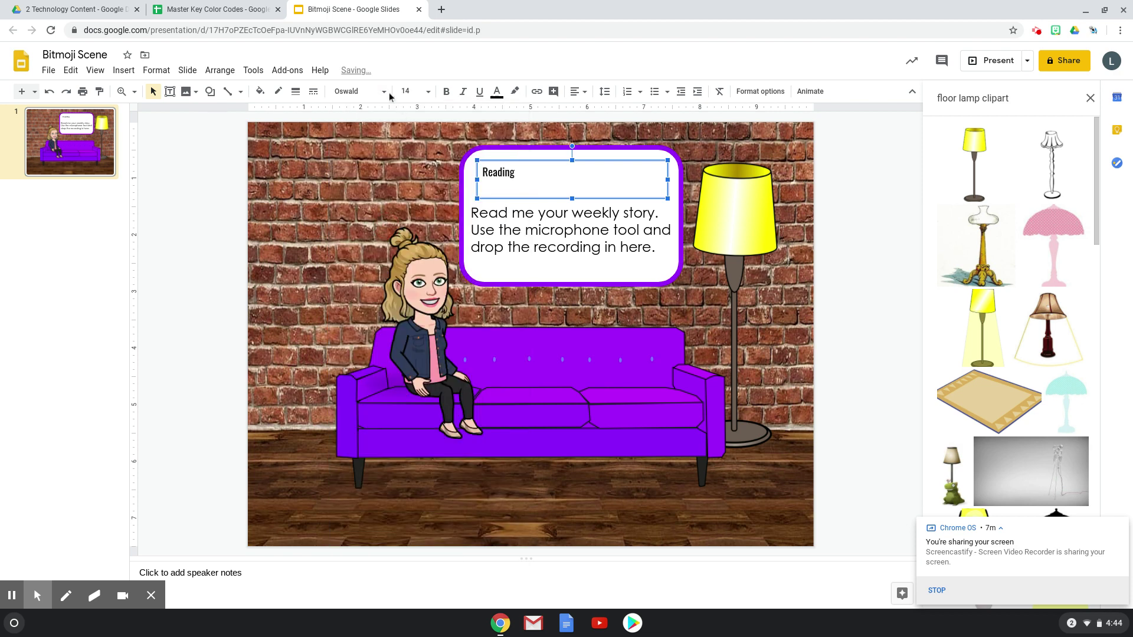
click(389, 93)
scroll(402, 270, down, 5)
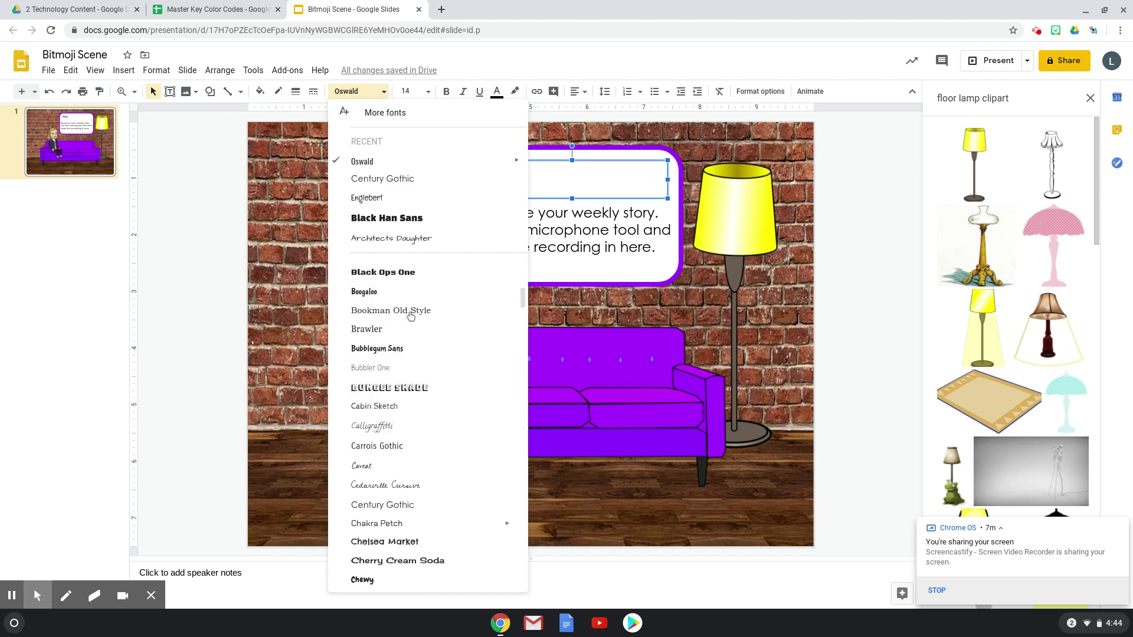
scroll(412, 309, up, 1)
scroll(411, 317, down, 10)
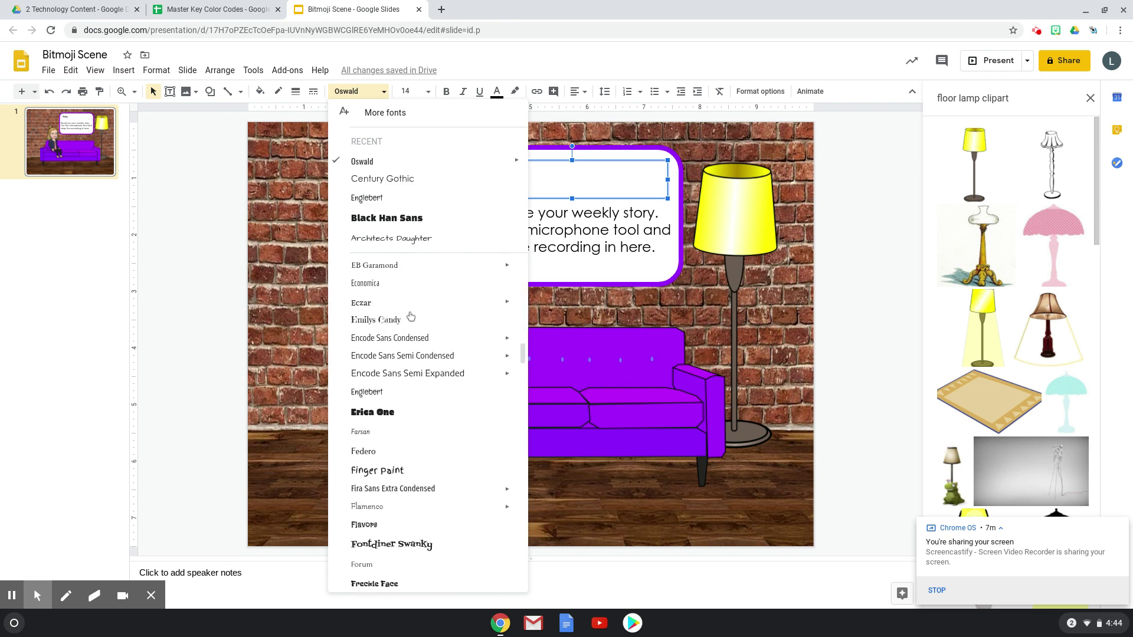
scroll(410, 317, up, 8)
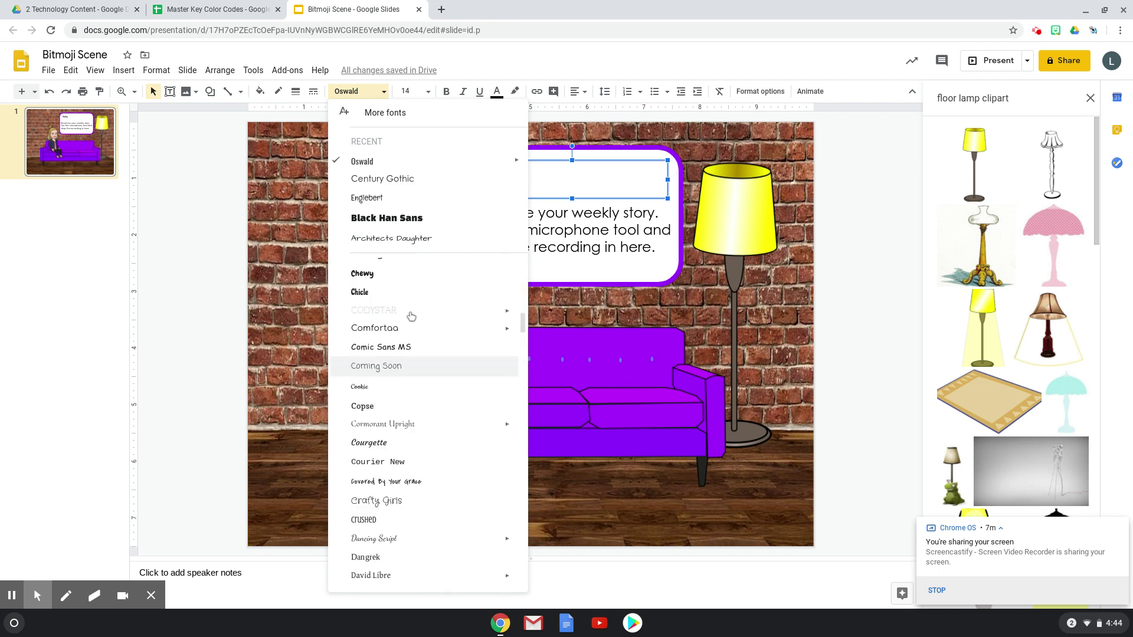
click(409, 322)
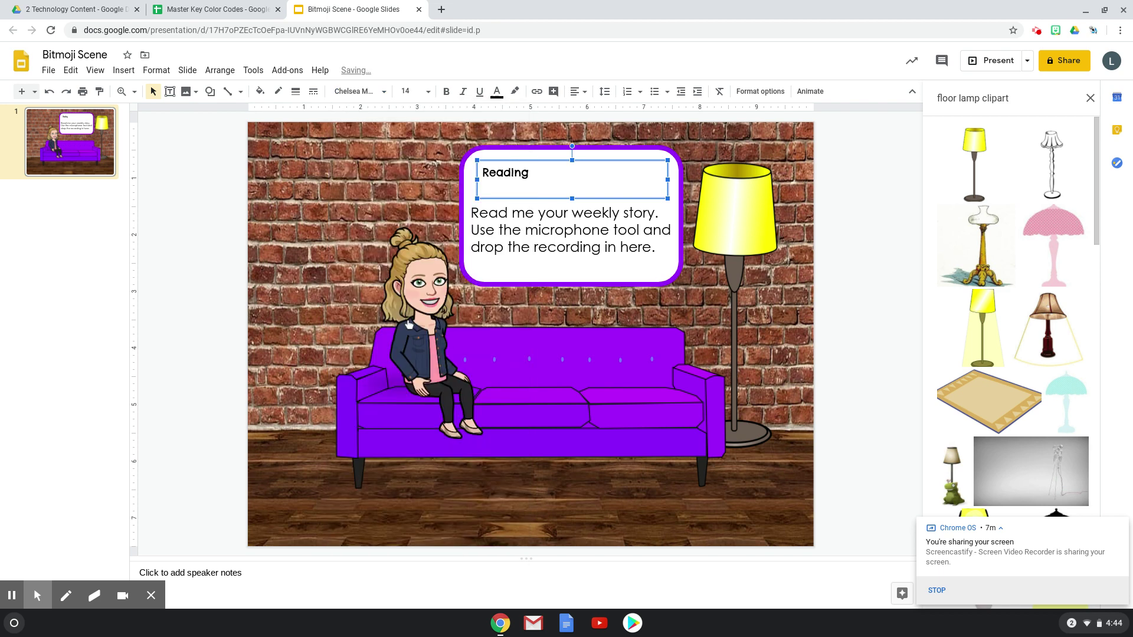
click(428, 91)
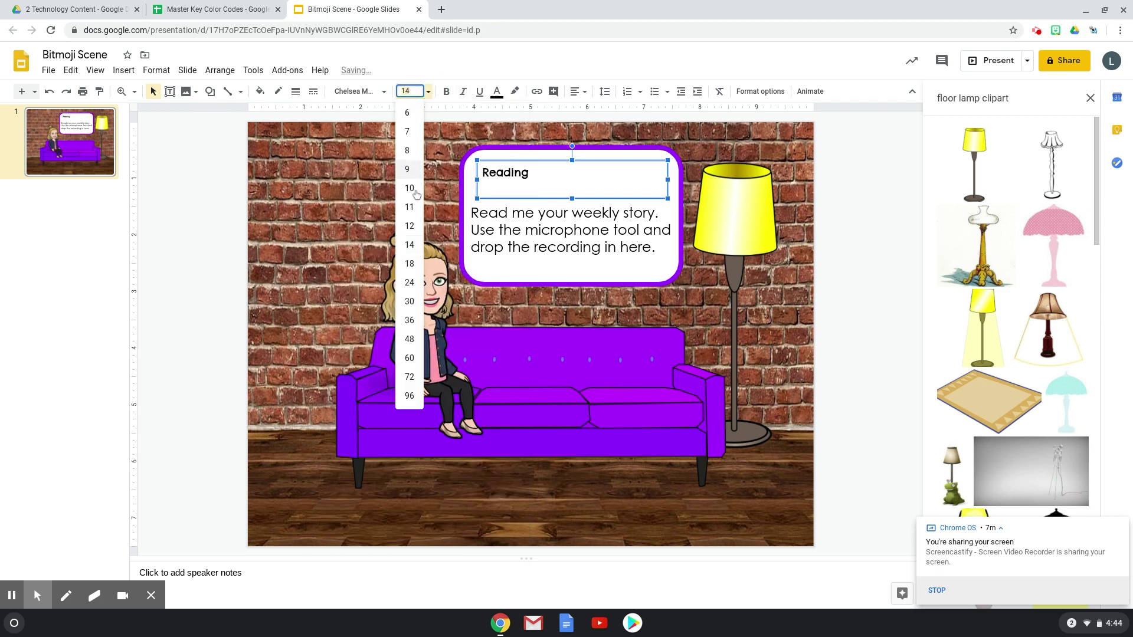
click(409, 301)
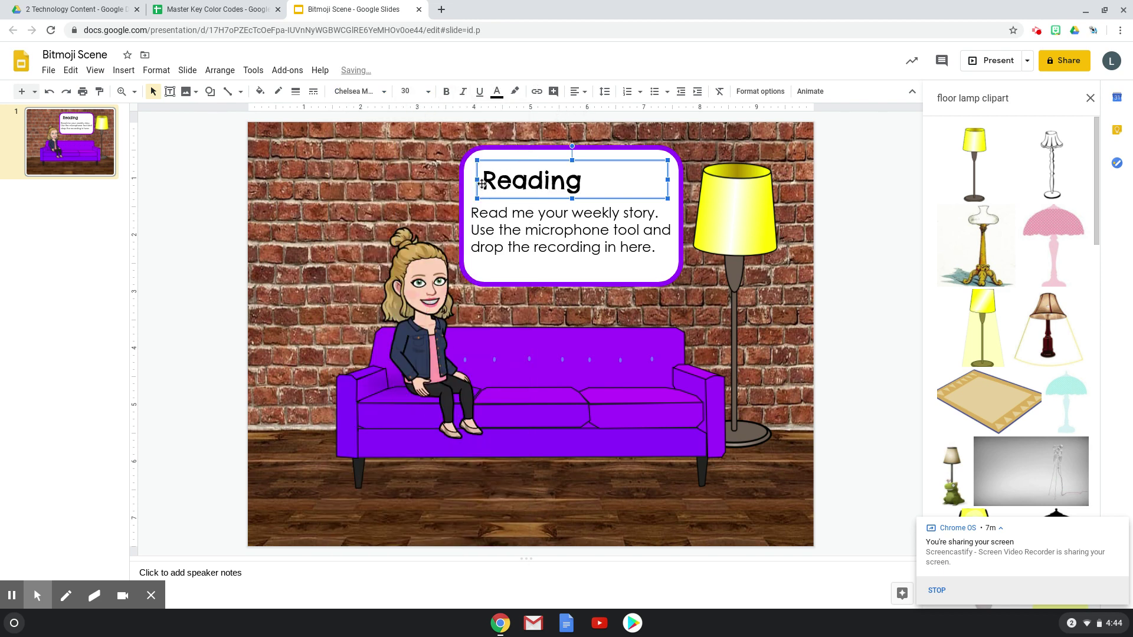
Step: Widen the title box across the bubble, centre-align it, and colour the text purple
drag(477, 180, 465, 183)
drag(673, 180, 680, 181)
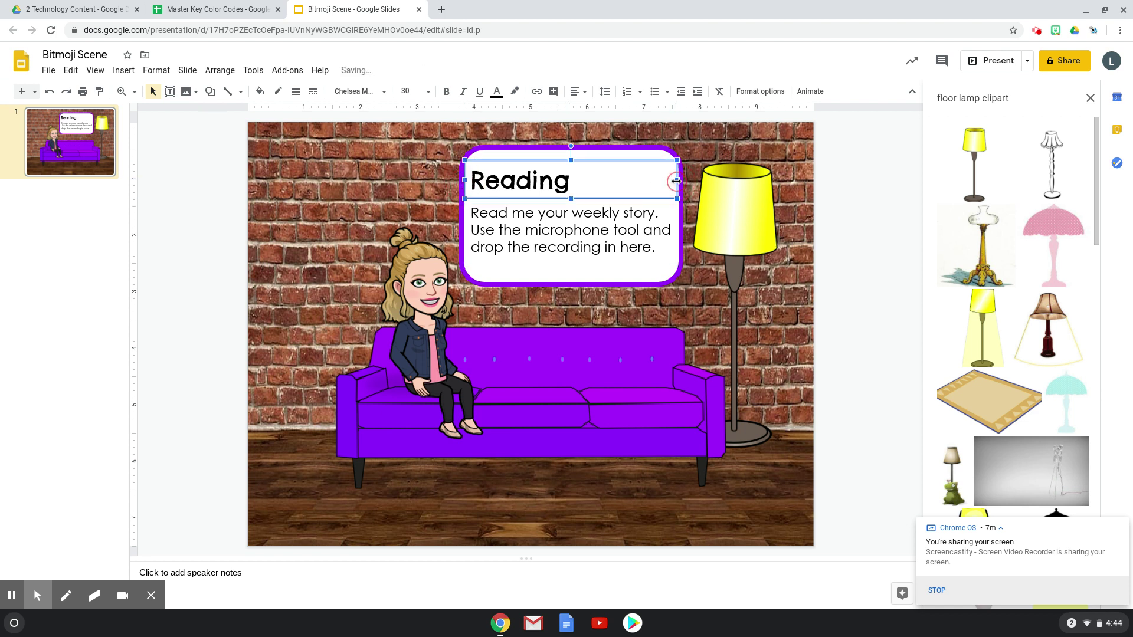
click(576, 92)
click(593, 110)
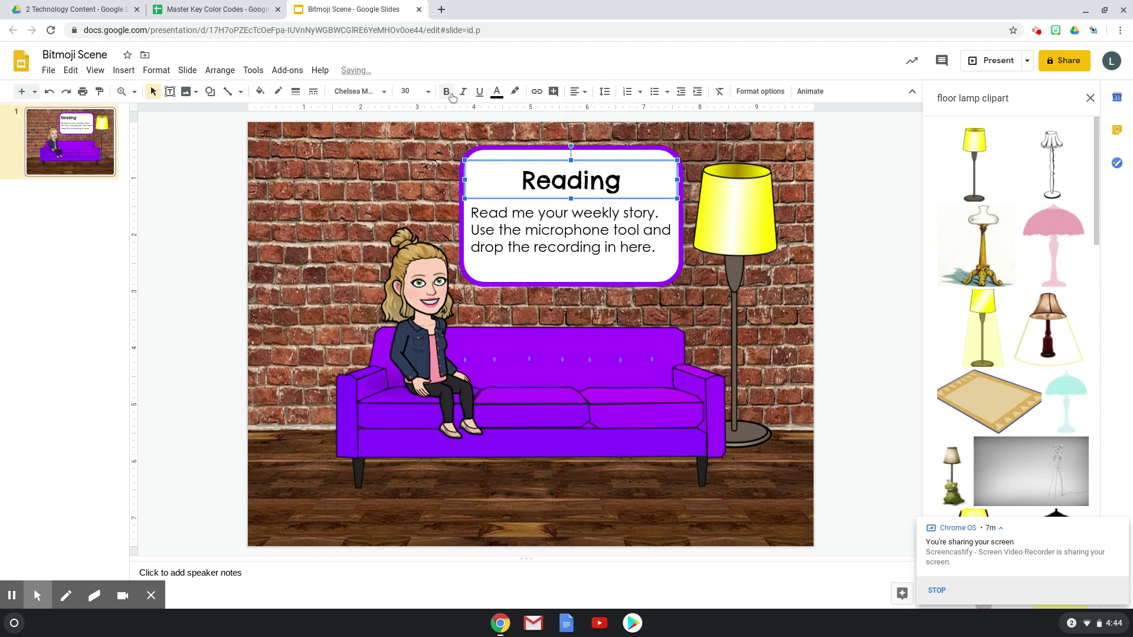
click(497, 91)
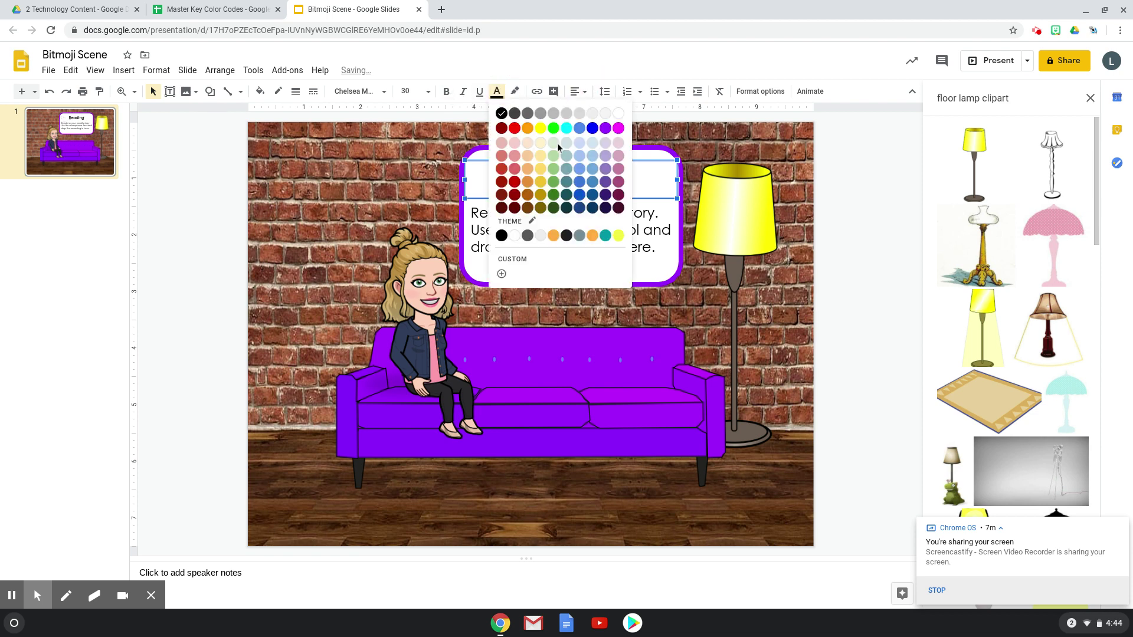
click(606, 129)
click(834, 180)
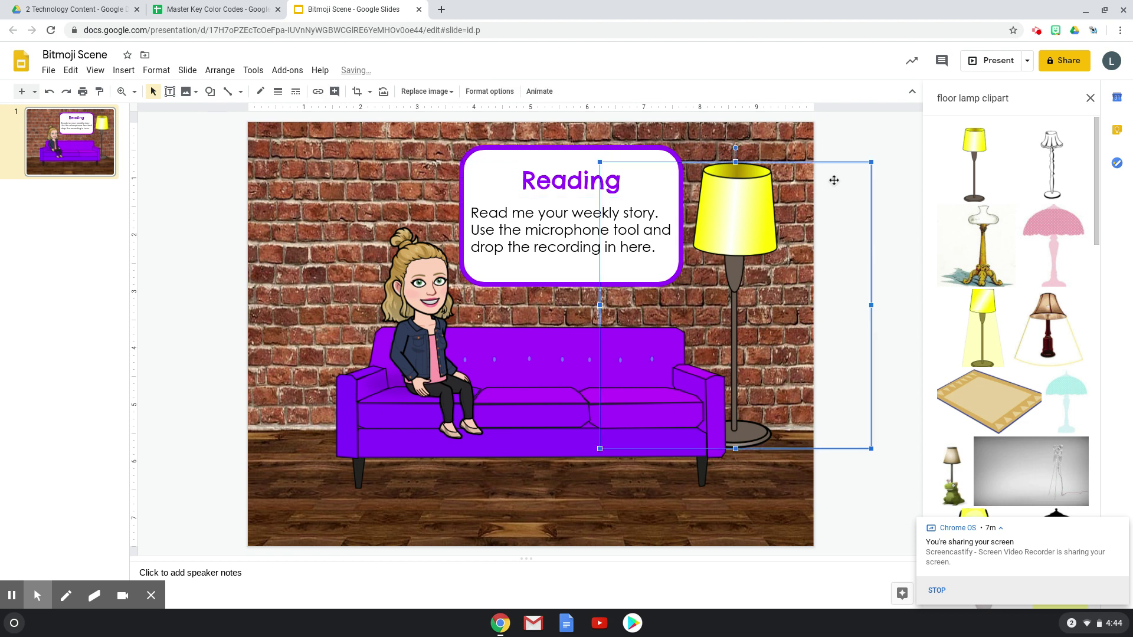
click(863, 505)
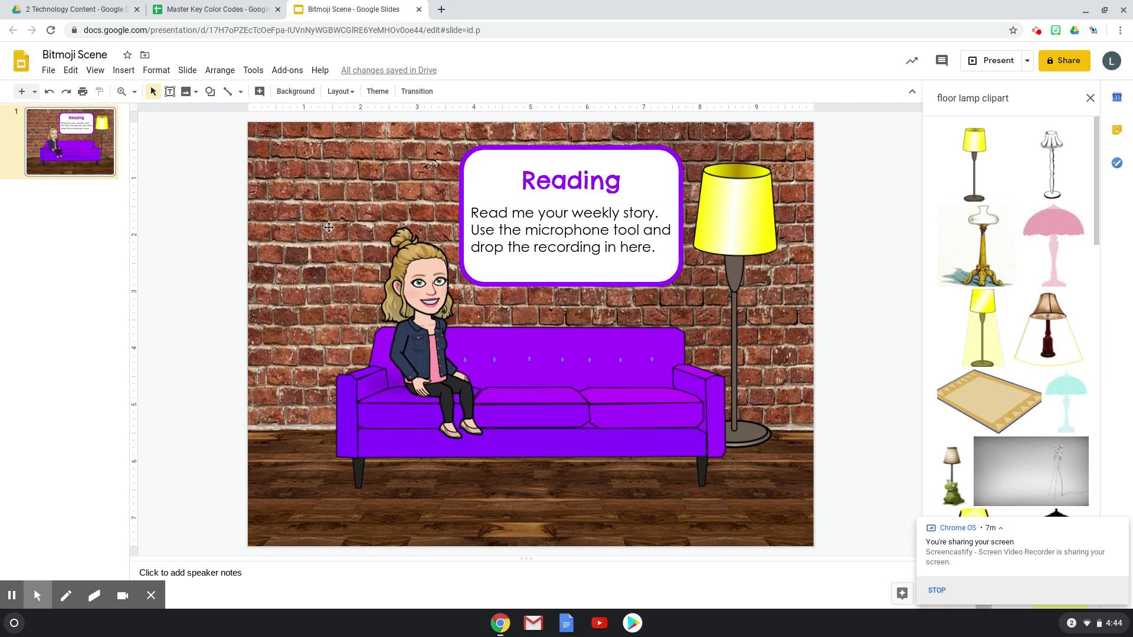
click(49, 74)
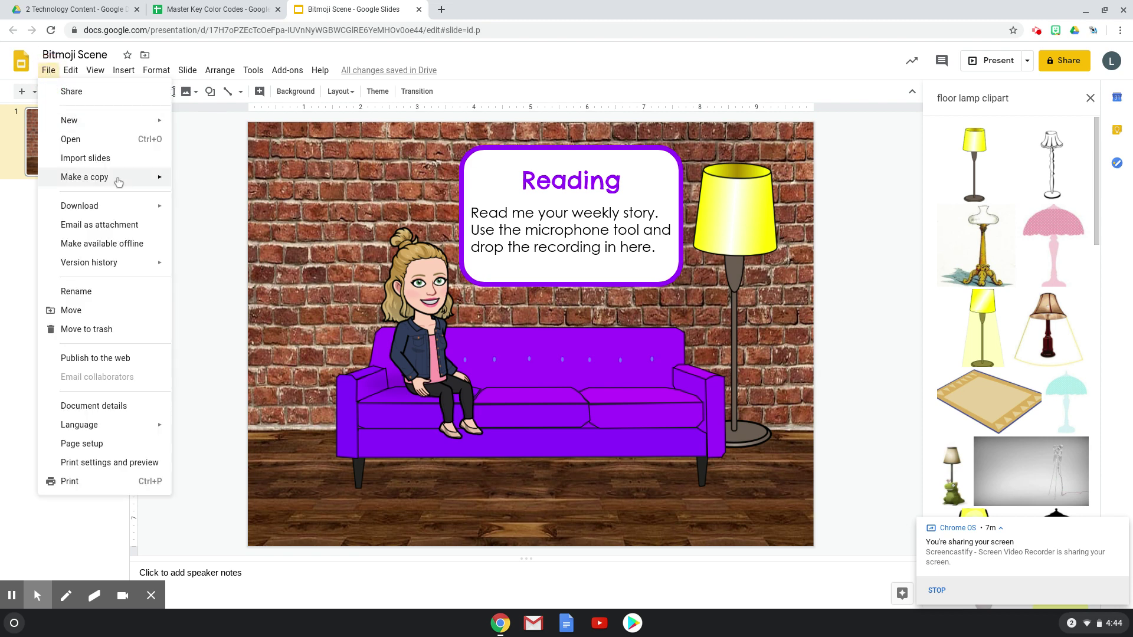
mouse_move(115, 207)
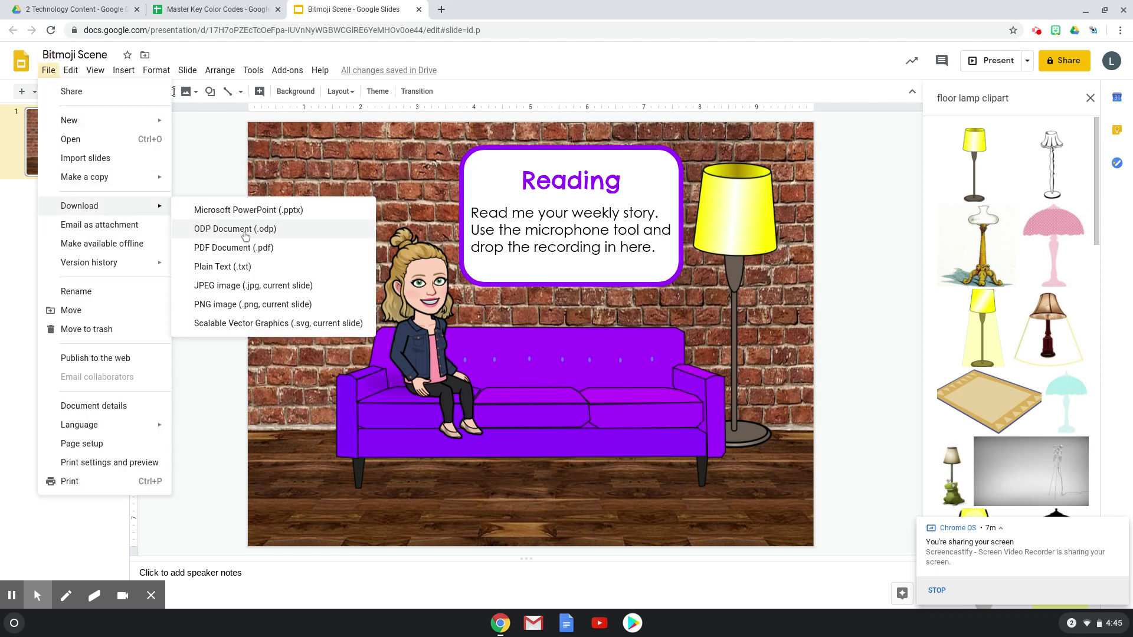
click(217, 161)
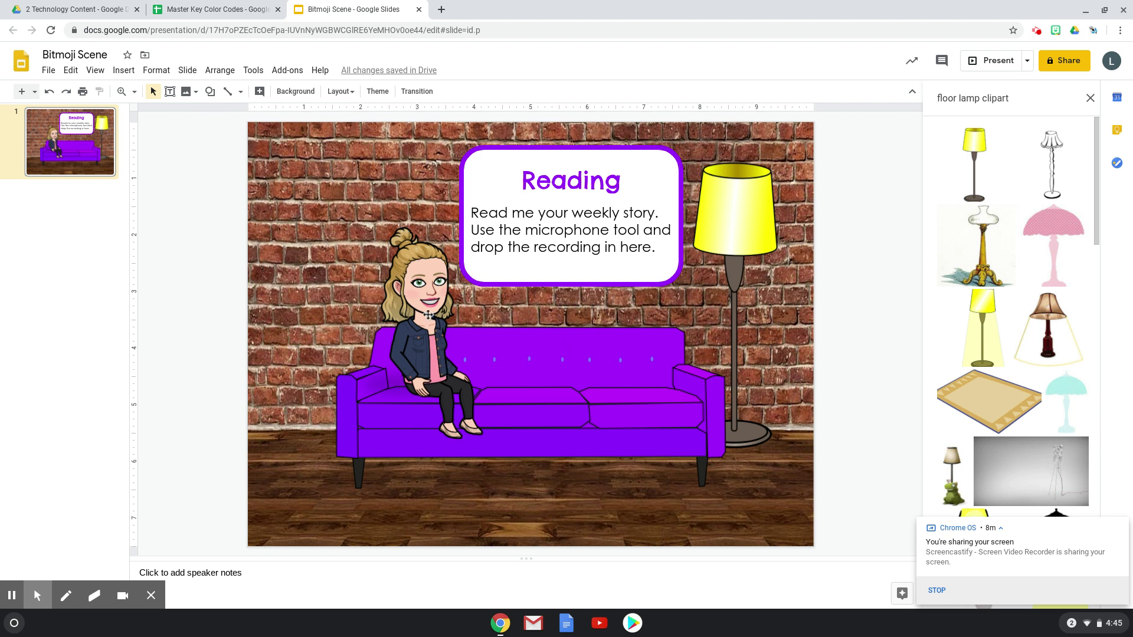
click(558, 392)
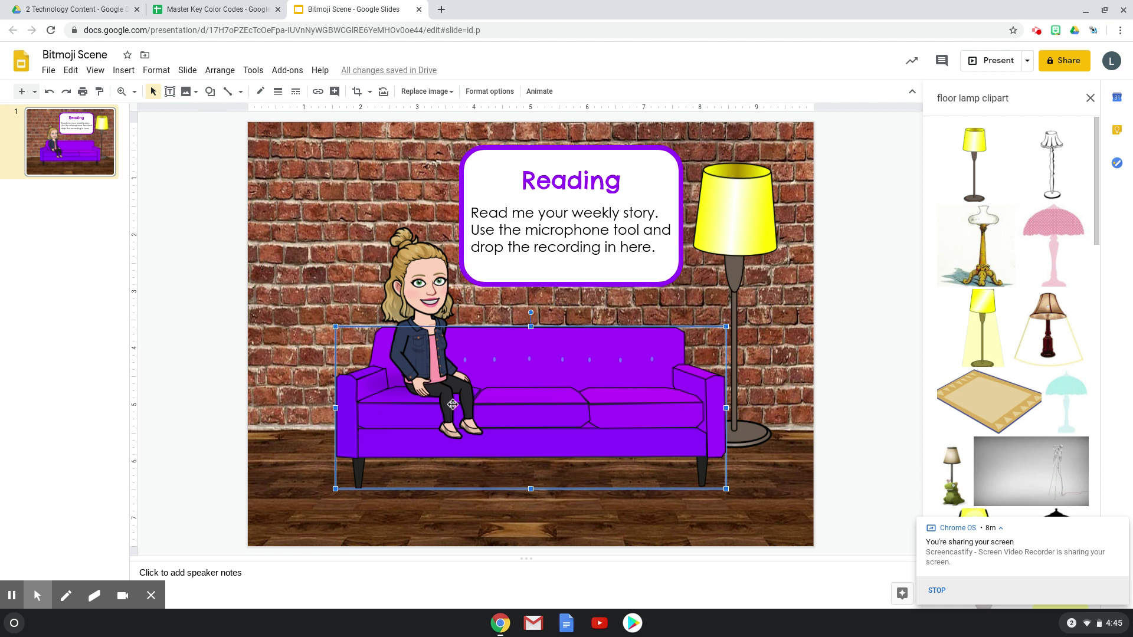
click(193, 306)
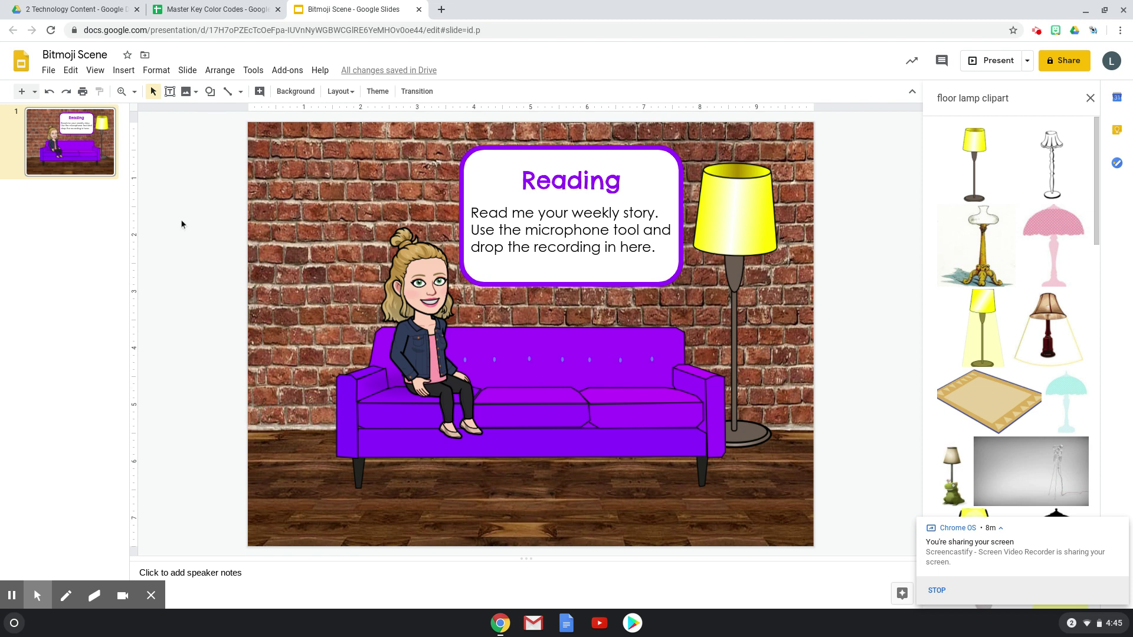
click(995, 69)
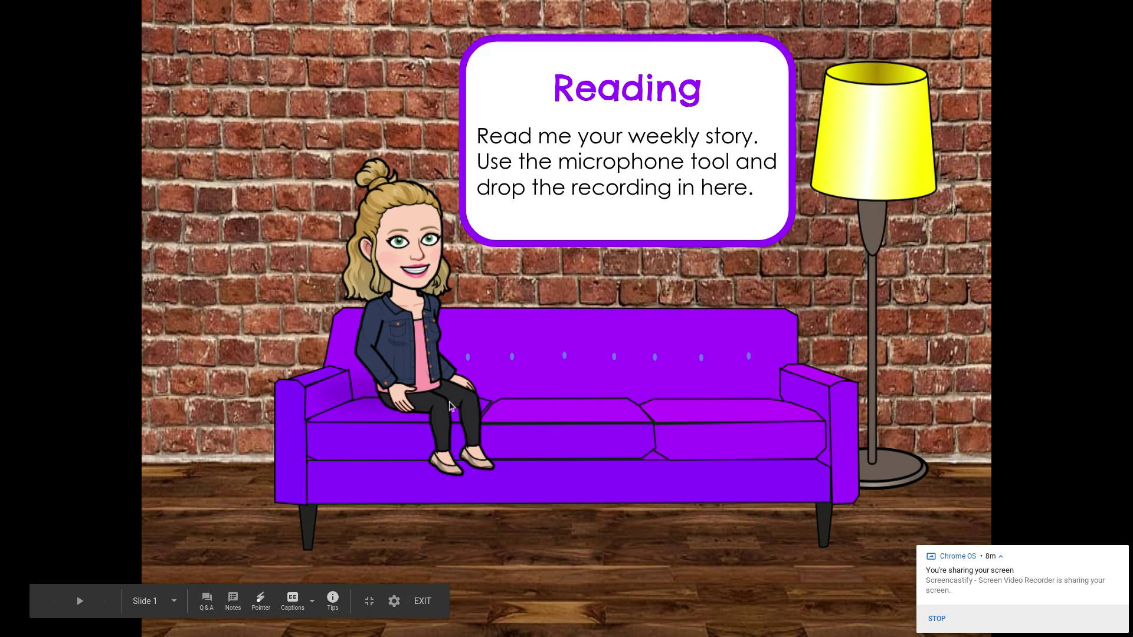
key(Escape)
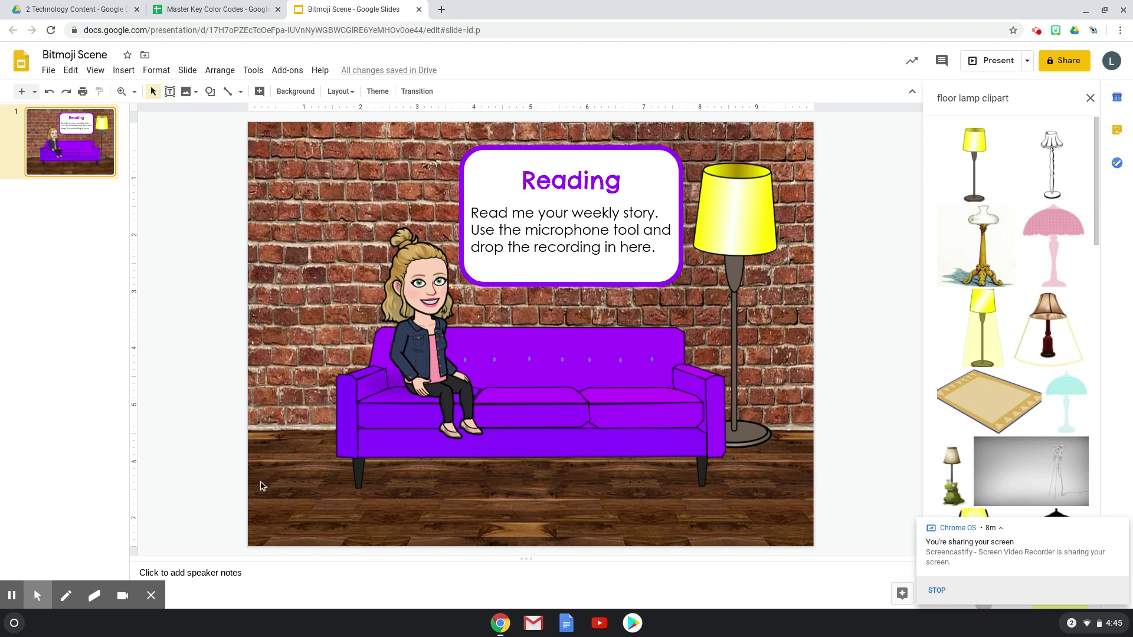
right_click(367, 519)
click(203, 348)
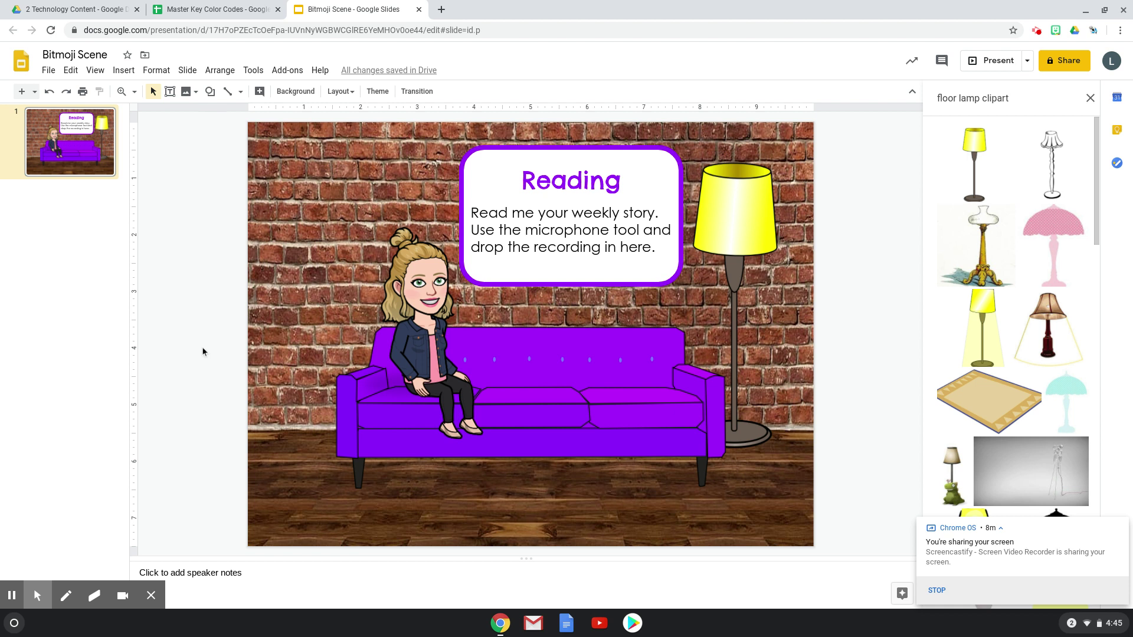